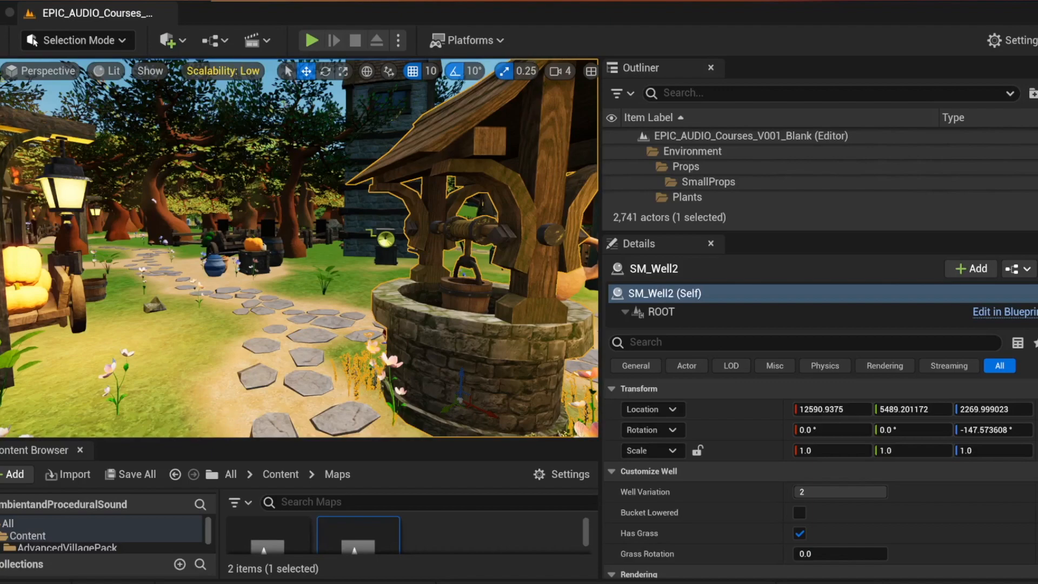
{"action": "left_click", "coordinate": [422, 241]}
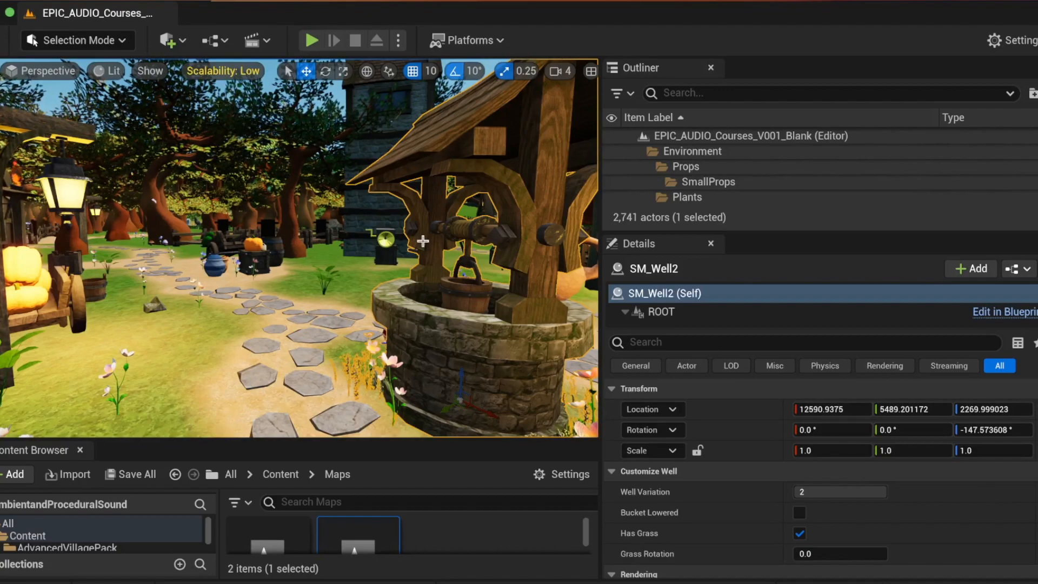
{"action": "key", "text": "F11"}
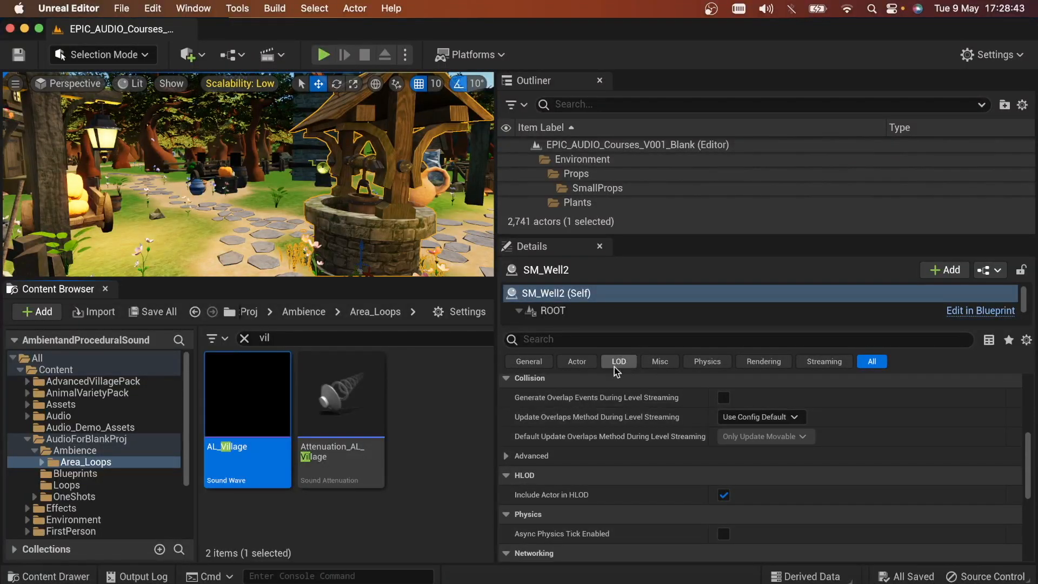
Step: Open the AL_Village sound wave, check its Looping option, and open its assigned attenuation asset, Attenuation_AL_Village
{"action": "double_click", "coordinate": [222, 437]}
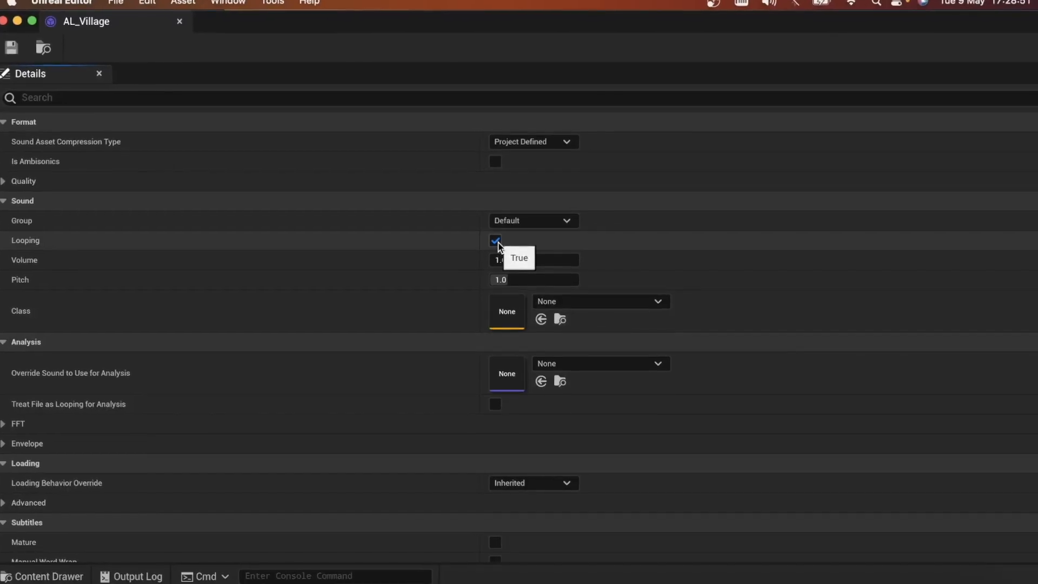
{"action": "scroll", "coordinate": [427, 367], "scroll_direction": "down", "scroll_amount": 10}
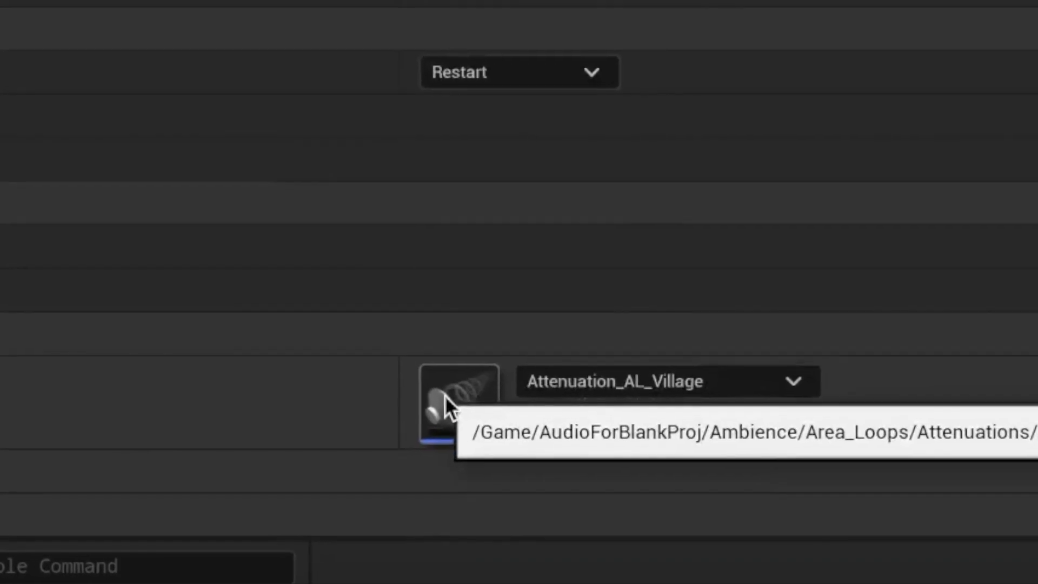
{"action": "double_click", "coordinate": [437, 379]}
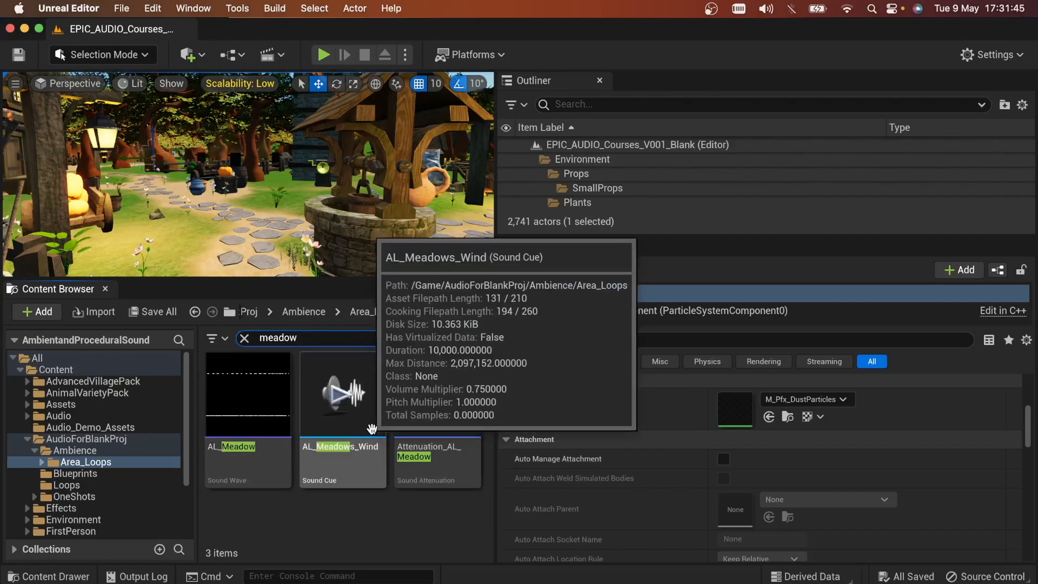
Step: Open the AL_Meadows_Wind sound cue in Area_Loops
{"action": "left_click", "coordinate": [373, 430]}
{"action": "double_click", "coordinate": [373, 429]}
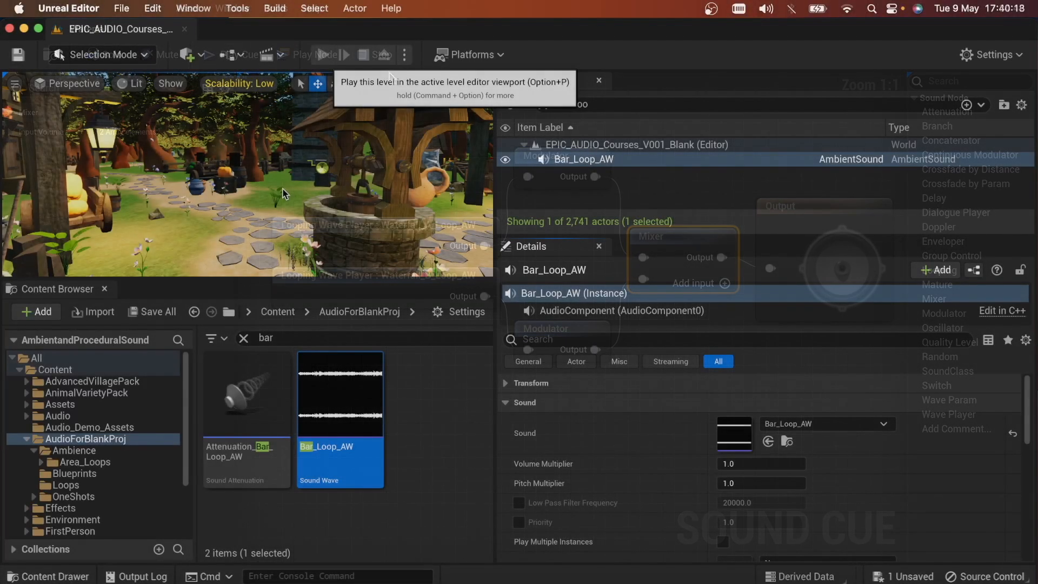
Step: Play the level in the viewport and walk forward and back along the wooden bridge to audition the Bar_Loop_AW ambient sound
{"action": "key", "text": "alt+p"}
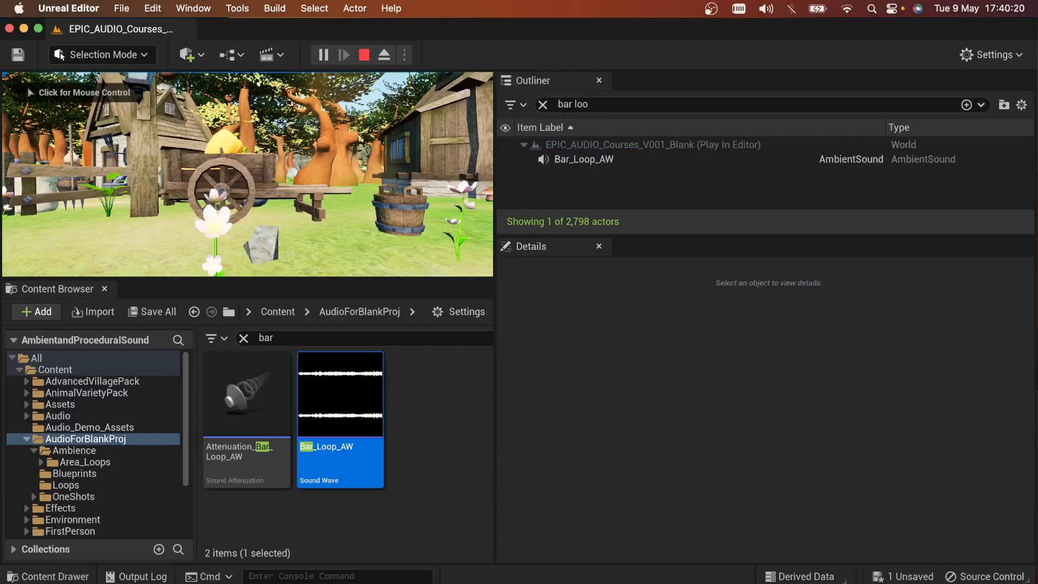
{"action": "left_click", "coordinate": [248, 174]}
{"action": "key", "text": "w"}
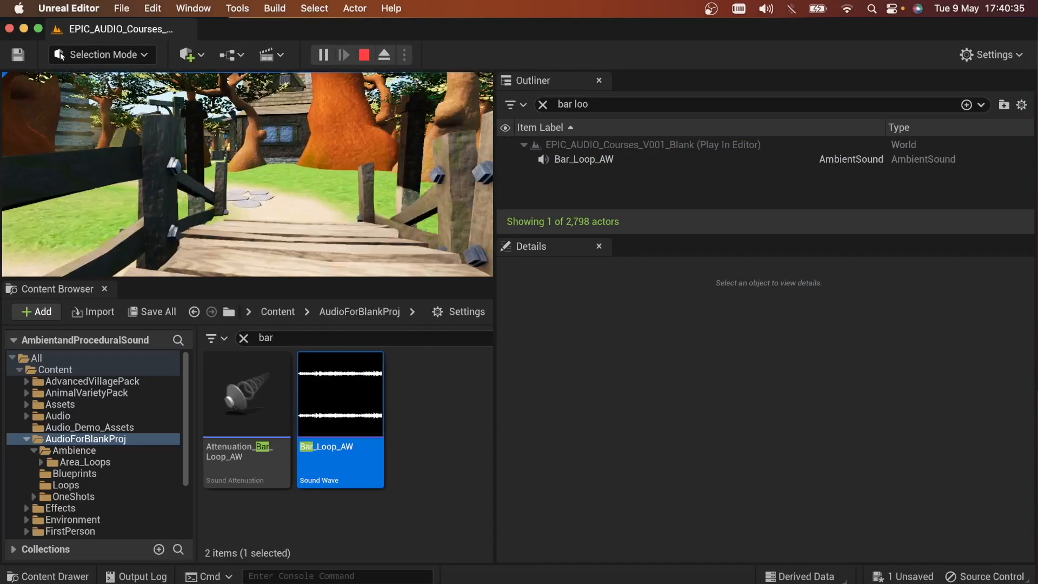
{"action": "key", "text": "w"}
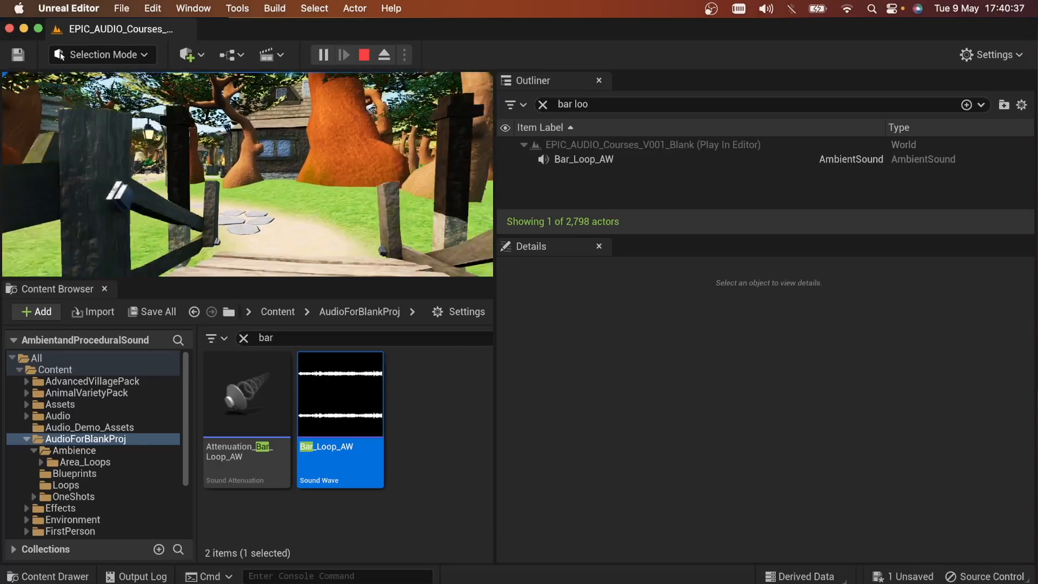
{"action": "key", "text": "w"}
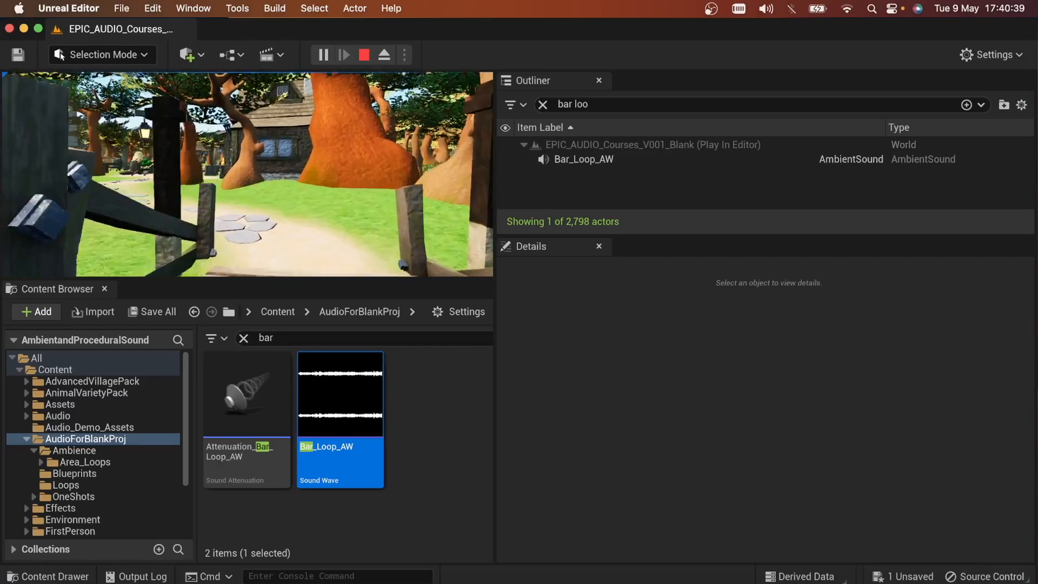
{"action": "key", "text": "w"}
{"action": "key", "text": "s"}
{"action": "key", "text": "w"}
{"action": "key", "text": "s"}
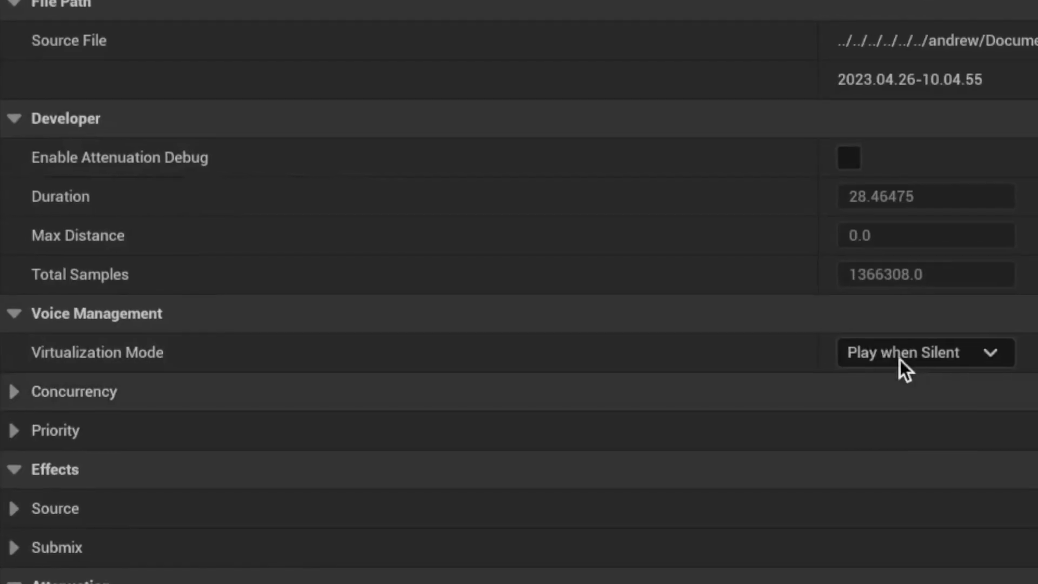
Step: Check the Virtualization Mode options under Voice Management for the Bar_Loop_AW sound wave, including Play when Silent
{"action": "left_click", "coordinate": [898, 357]}
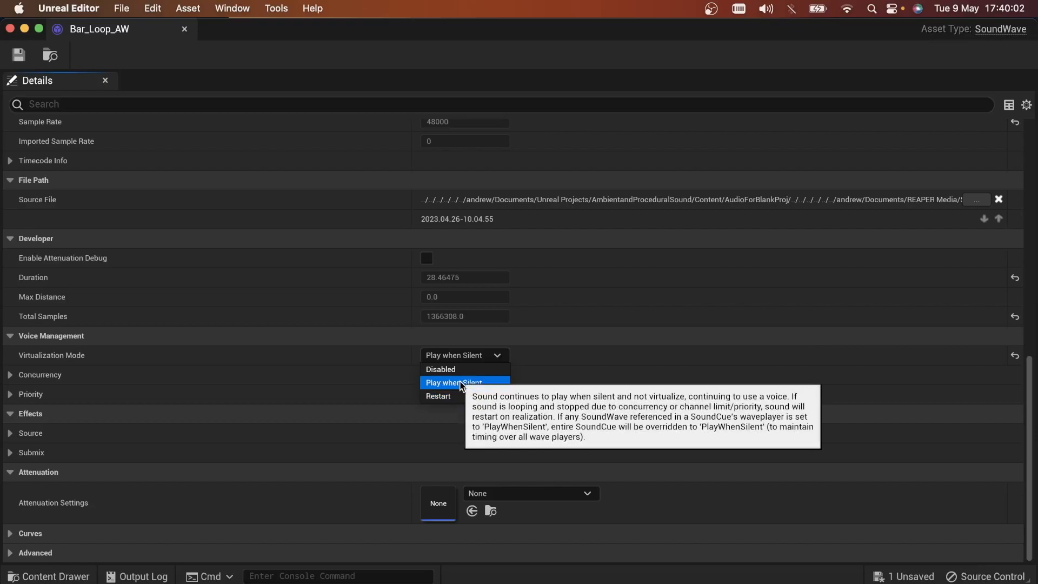
{"action": "left_click", "coordinate": [416, 345]}
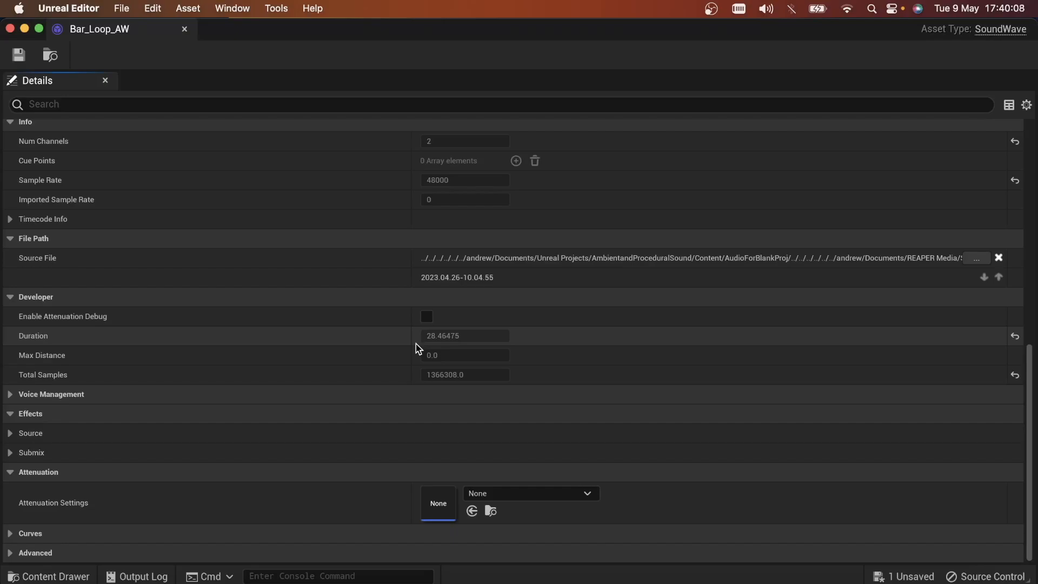
{"action": "left_click", "coordinate": [10, 395]}
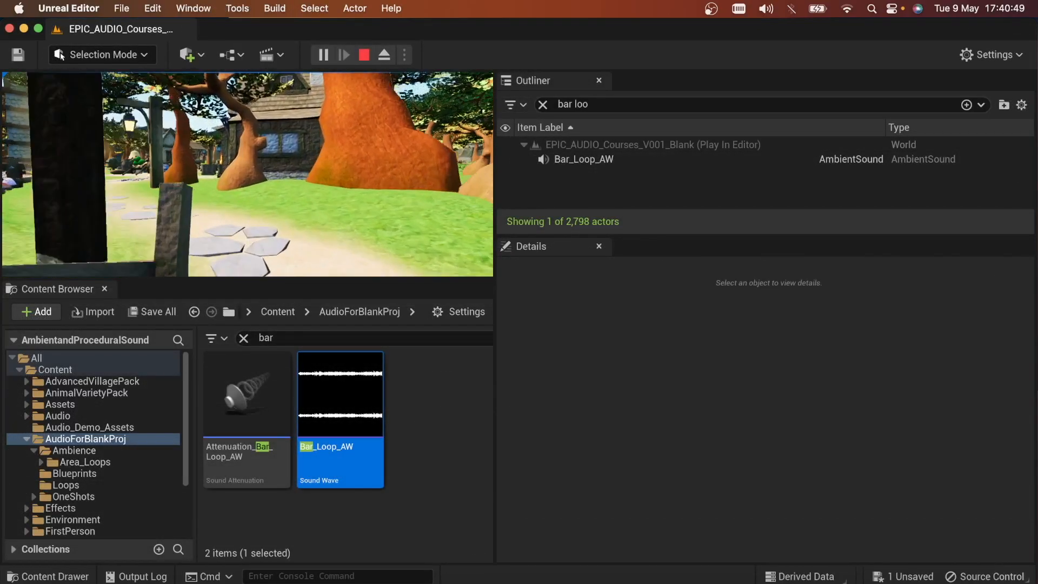
Step: Step back and forward again near the end of the bridge in the running level to compare how the bar loop resumes
{"action": "key", "text": "s"}
{"action": "key", "text": "w"}
{"action": "key", "text": "w"}
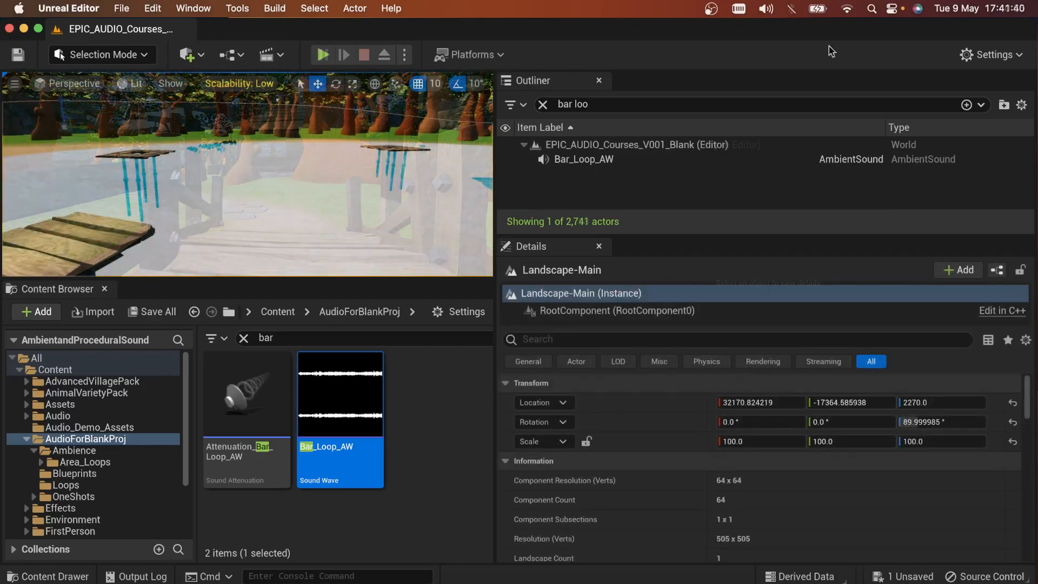
Step: Search the project content for "frogs" and open the Random_Frogs_Sound_Cue
{"action": "left_click", "coordinate": [1000, 55]}
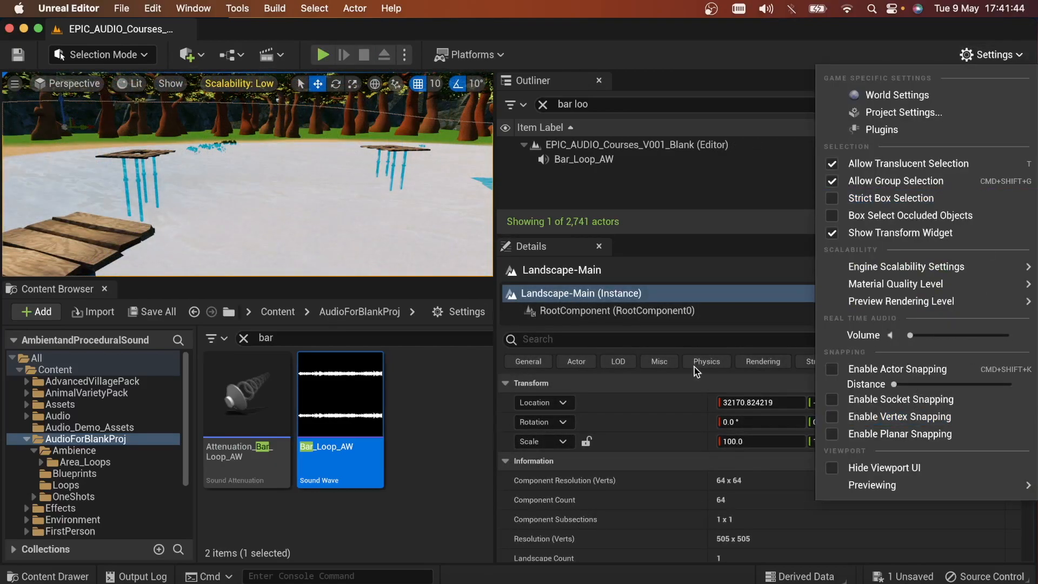
{"action": "left_click", "coordinate": [310, 339]}
{"action": "type", "text": "frogs"}
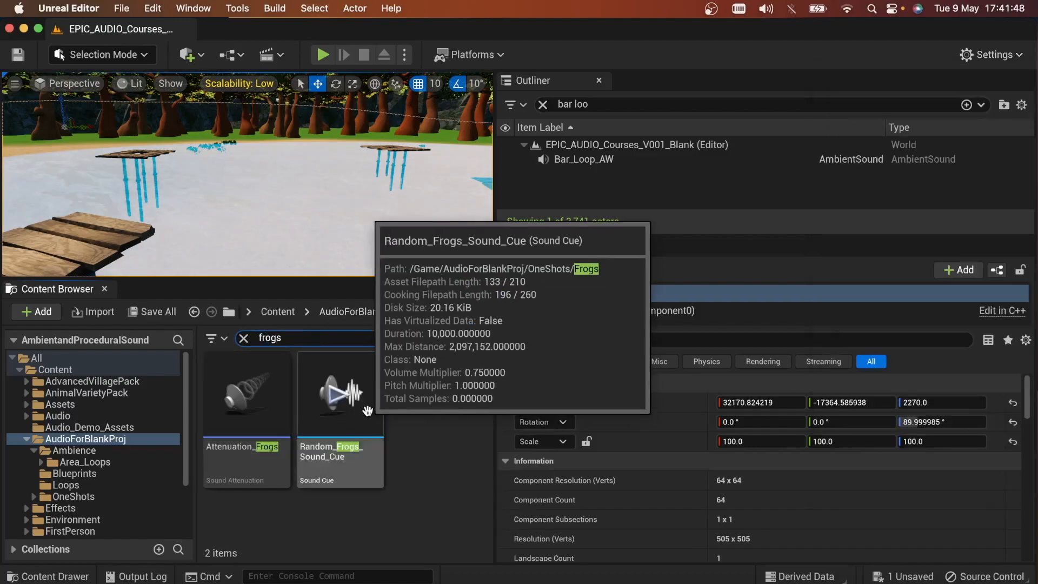
{"action": "double_click", "coordinate": [373, 414]}
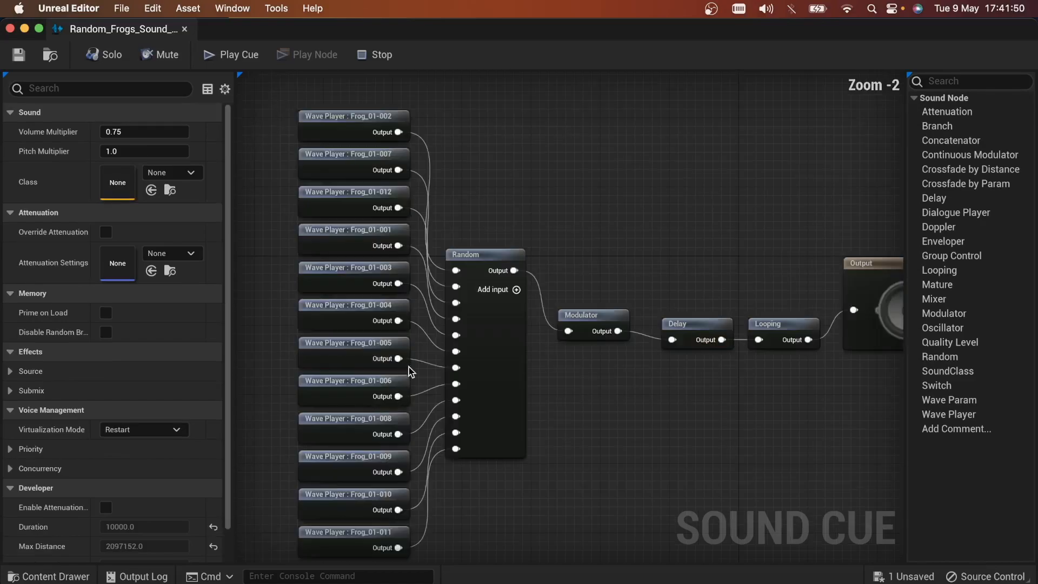
Step: Inspect the frog cue's Frog_01-002 wave player, Random node and Output node
{"action": "left_click", "coordinate": [354, 118]}
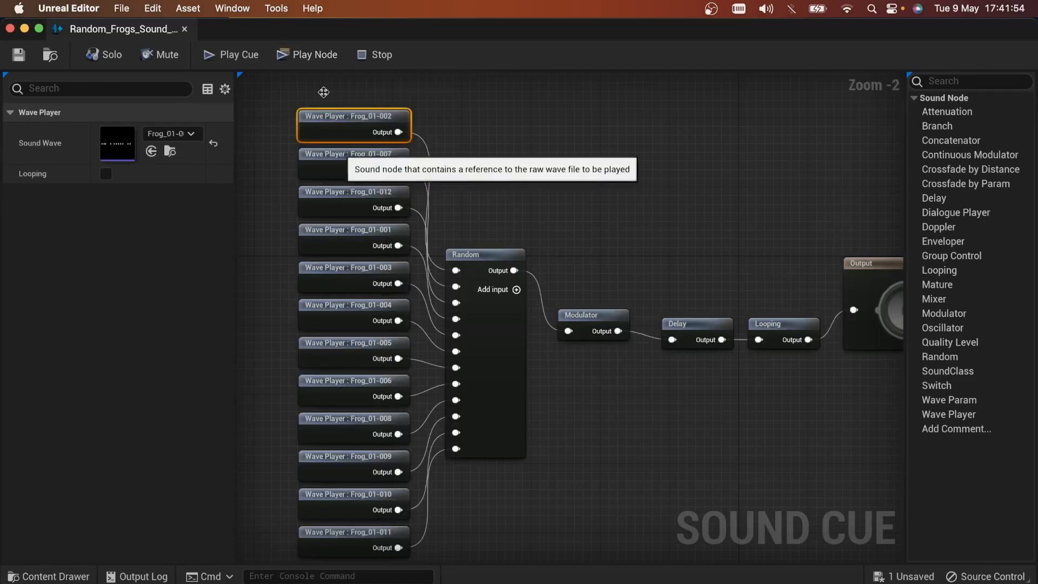
{"action": "left_click", "coordinate": [478, 256]}
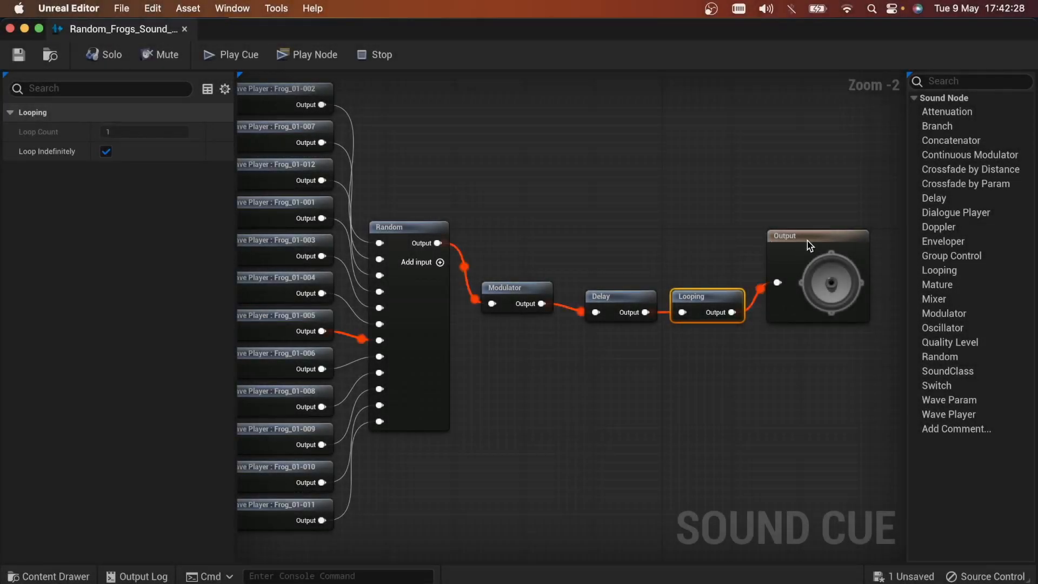
{"action": "left_click", "coordinate": [813, 240]}
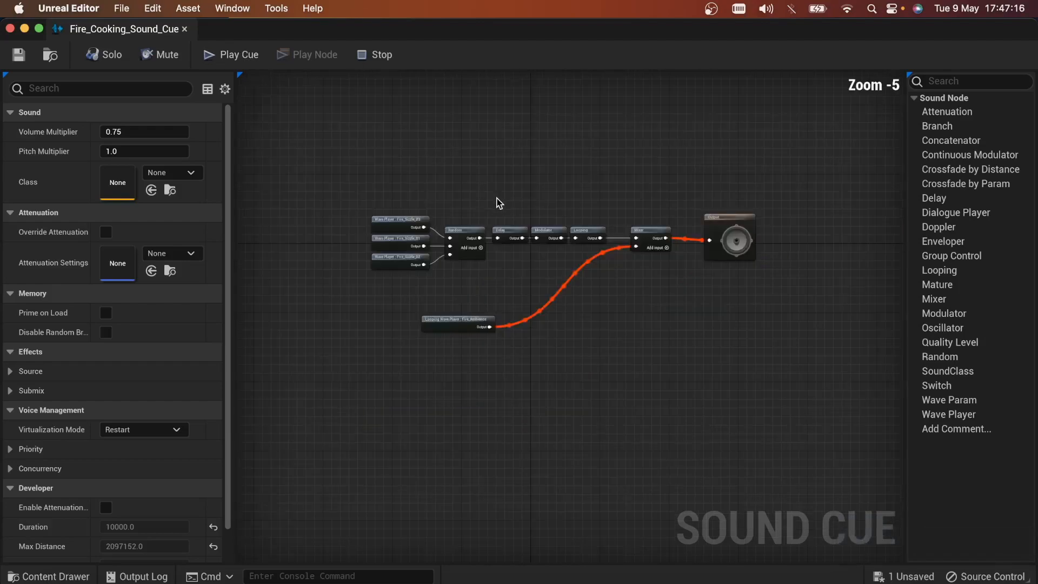
Step: Examine the node graph of the Fire_Cooking_Sound_Cue
{"action": "scroll", "coordinate": [499, 203], "scroll_direction": "down", "scroll_amount": 1}
{"action": "scroll", "coordinate": [498, 203], "scroll_direction": "up", "scroll_amount": 2}
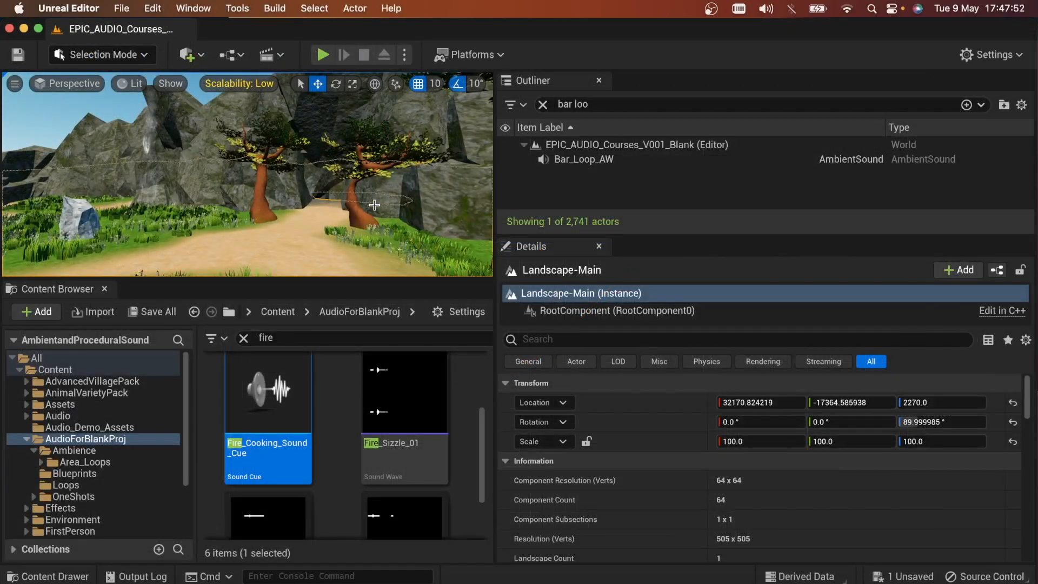
Step: Open the Level Blueprint of the current level
{"action": "scroll", "coordinate": [374, 205], "scroll_direction": "up", "scroll_amount": 3}
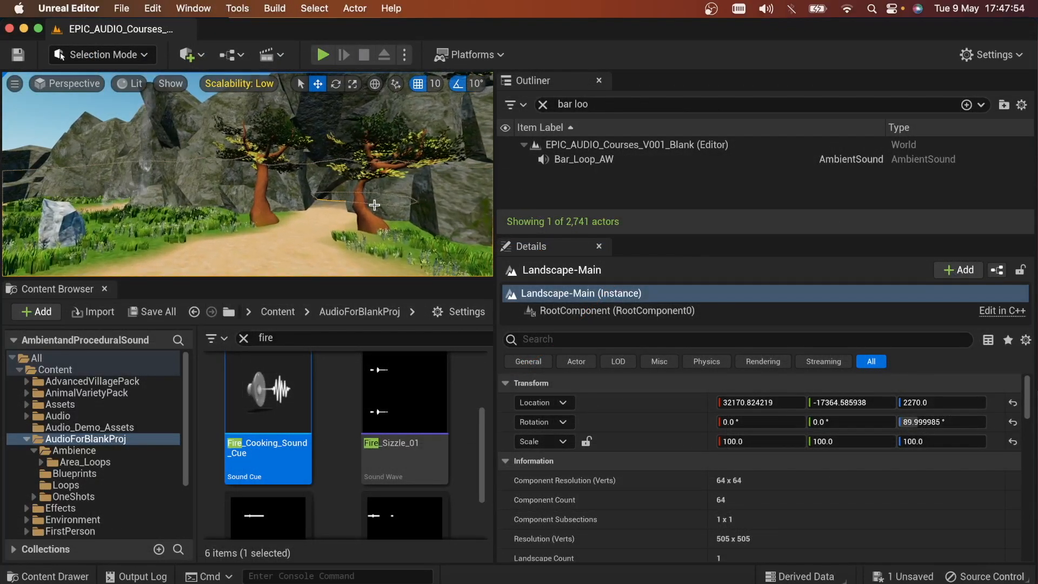
{"action": "scroll", "coordinate": [374, 205], "scroll_direction": "up", "scroll_amount": 3}
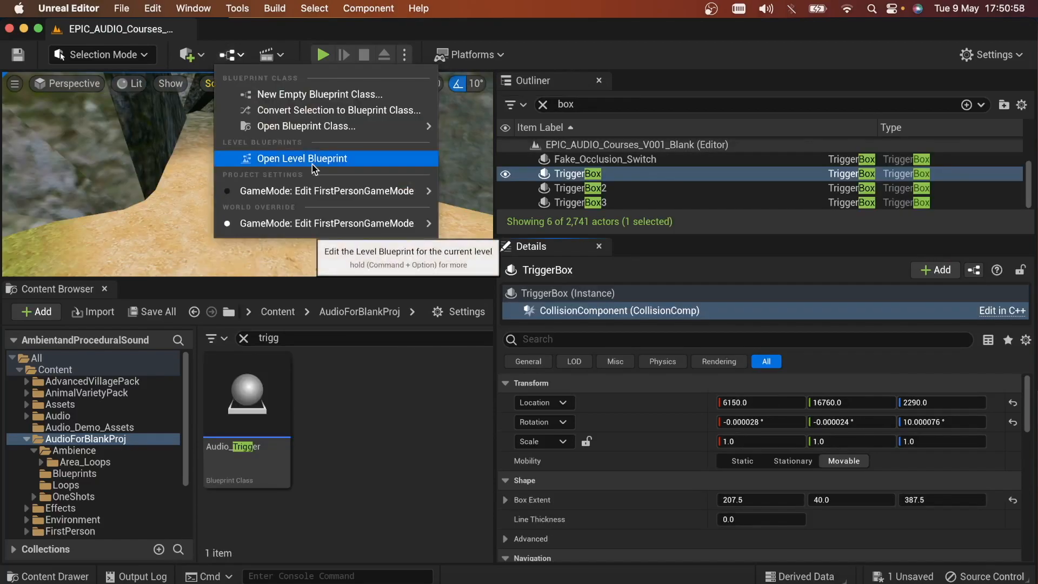
{"action": "left_click", "coordinate": [311, 160]}
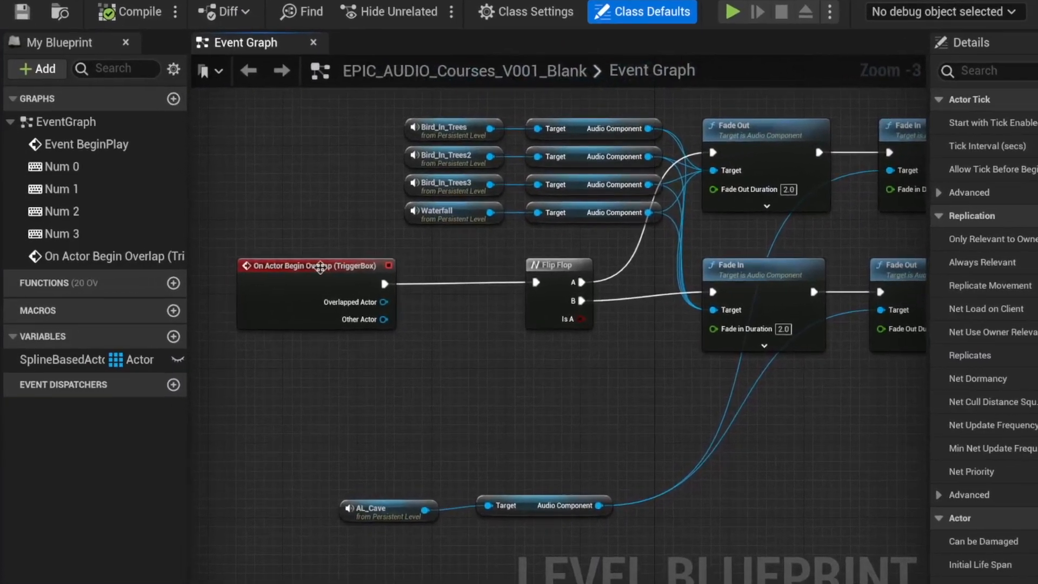
Step: Examine how the TriggerBox overlap event drives the Flip Flop and the Fade In and Fade Out nodes for the outdoor and cave sounds
{"action": "mouse_move", "coordinate": [268, 267]}
{"action": "left_click", "coordinate": [410, 265]}
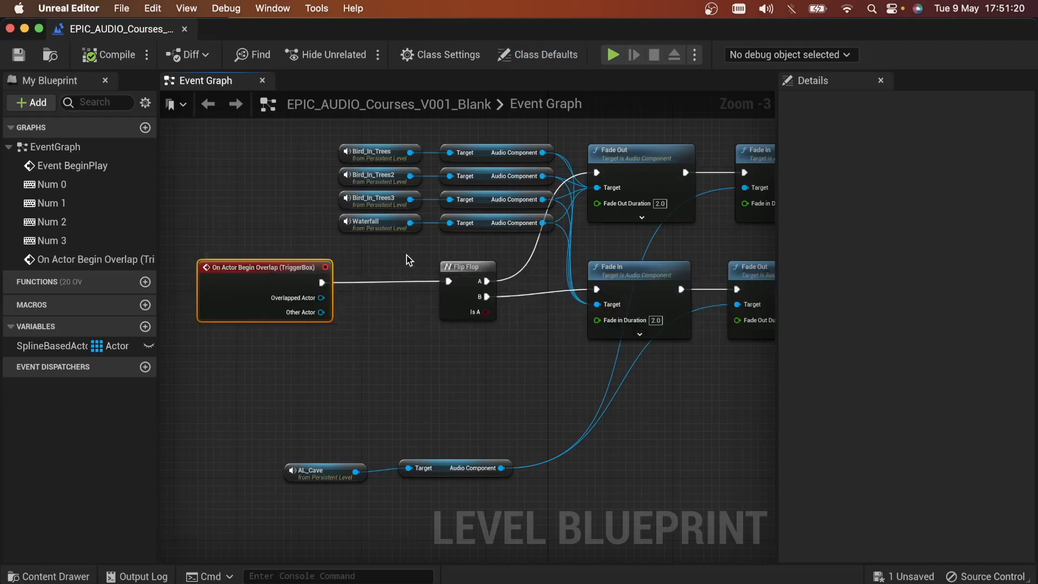
{"action": "left_click", "coordinate": [459, 287]}
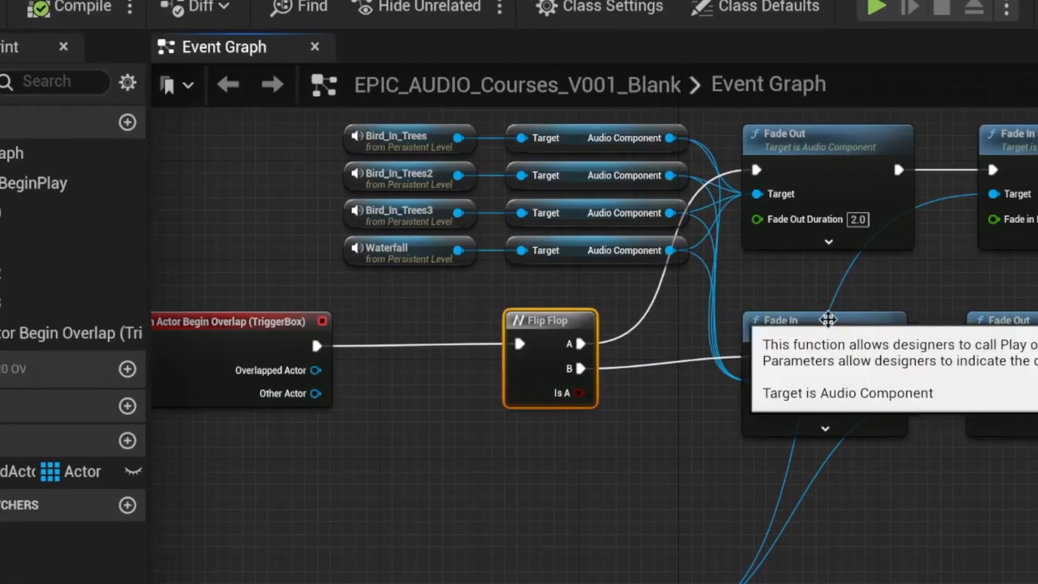
{"action": "left_click", "coordinate": [735, 298]}
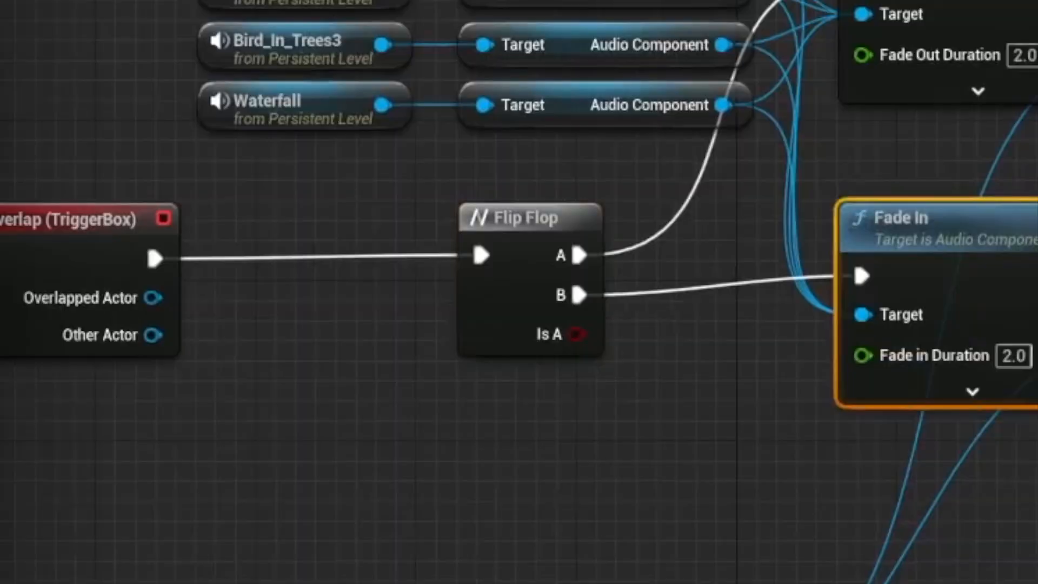
{"action": "left_click", "coordinate": [1028, 378]}
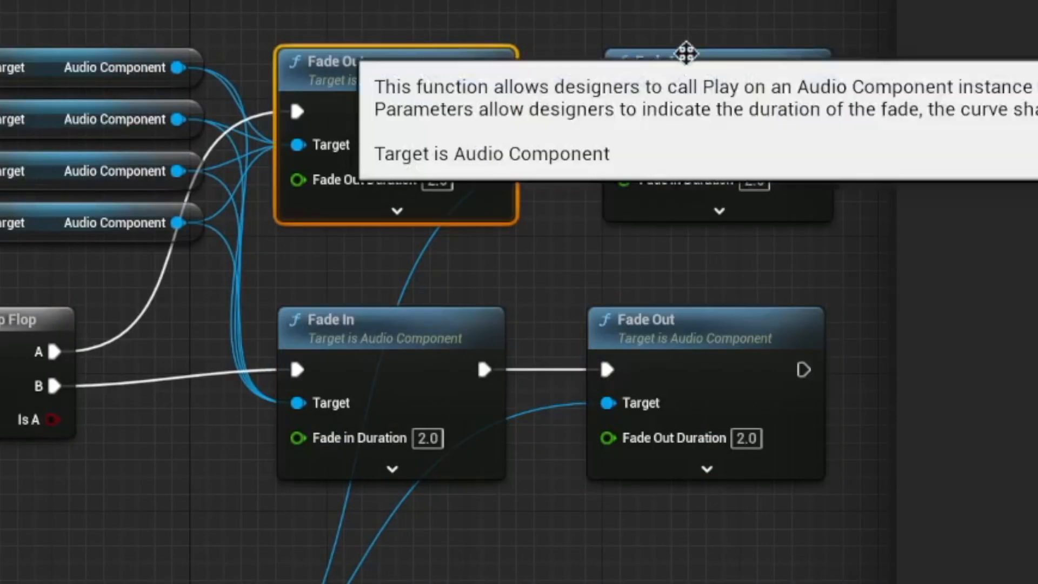
{"action": "left_click", "coordinate": [677, 60]}
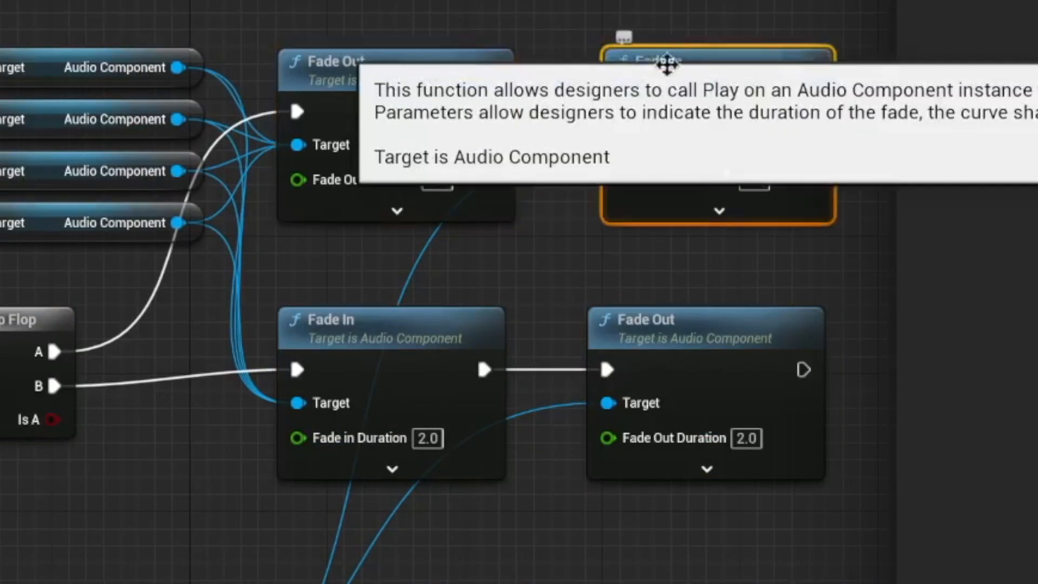
{"action": "left_click", "coordinate": [15, 1]}
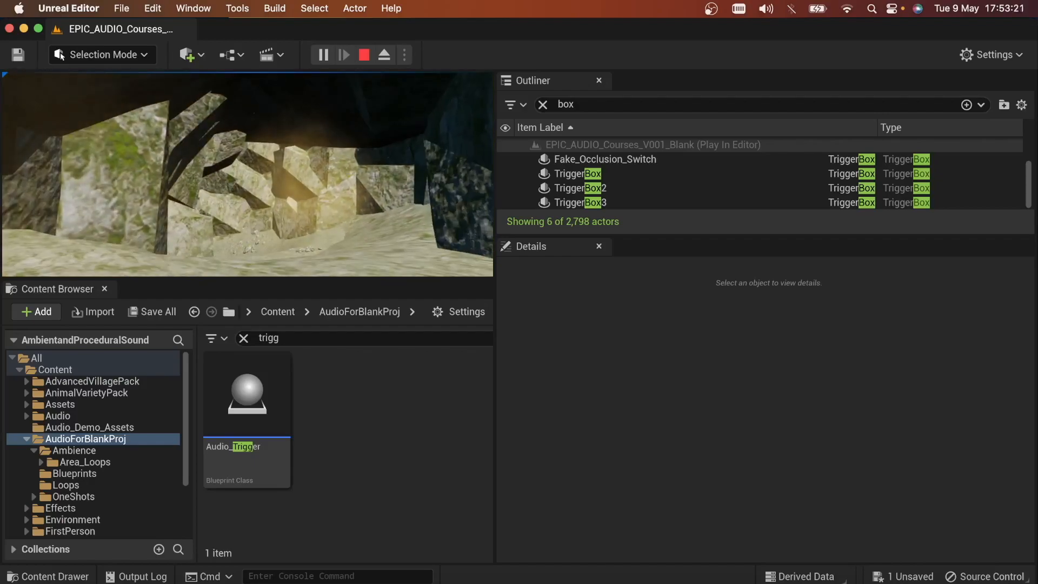
Step: Walk out of the cave onto the forest path in the running level to test the triggered ambience change
{"action": "key", "text": "w"}
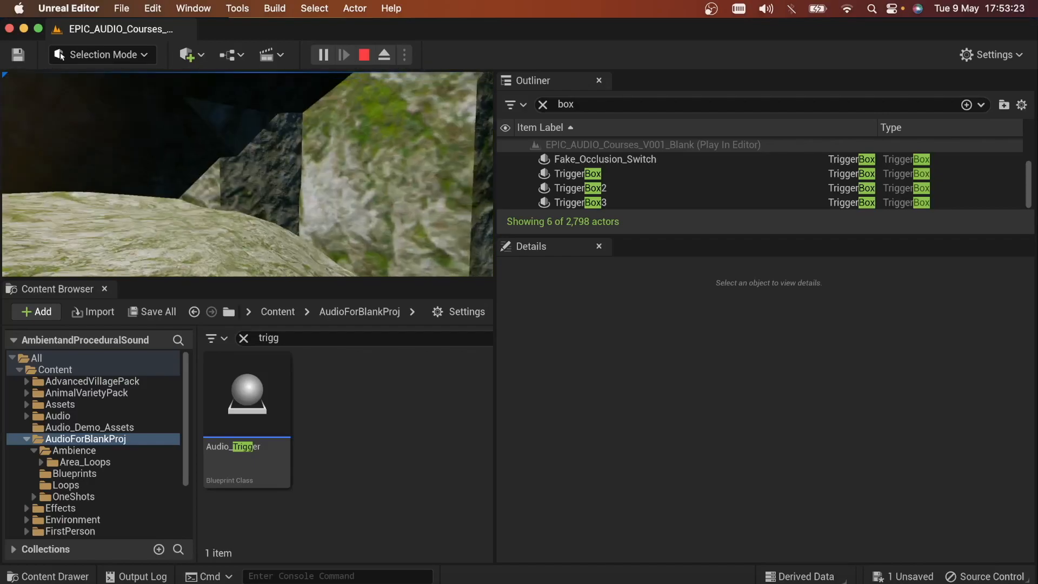
{"action": "key", "text": "w"}
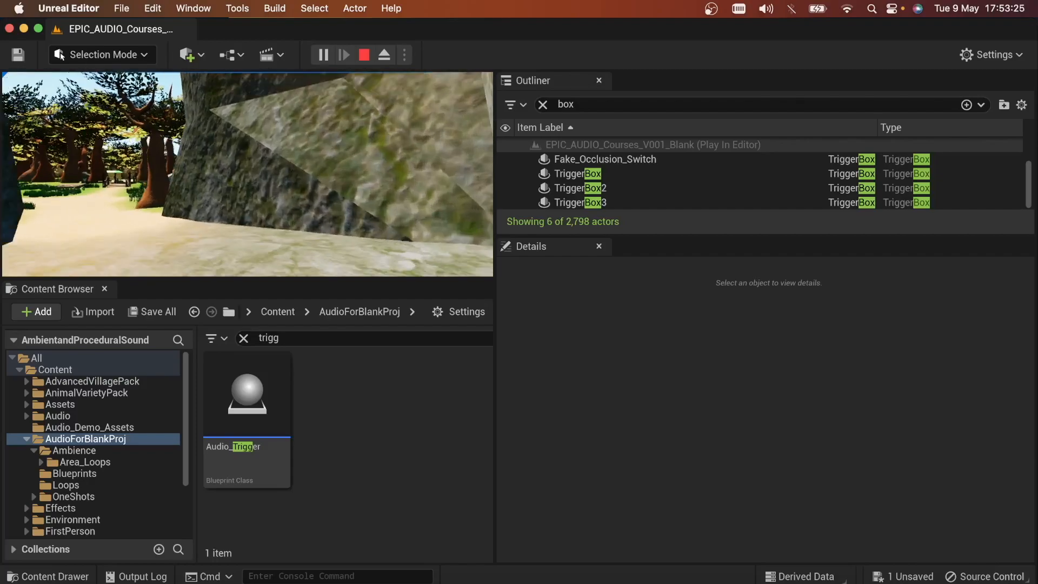
{"action": "key", "text": "w"}
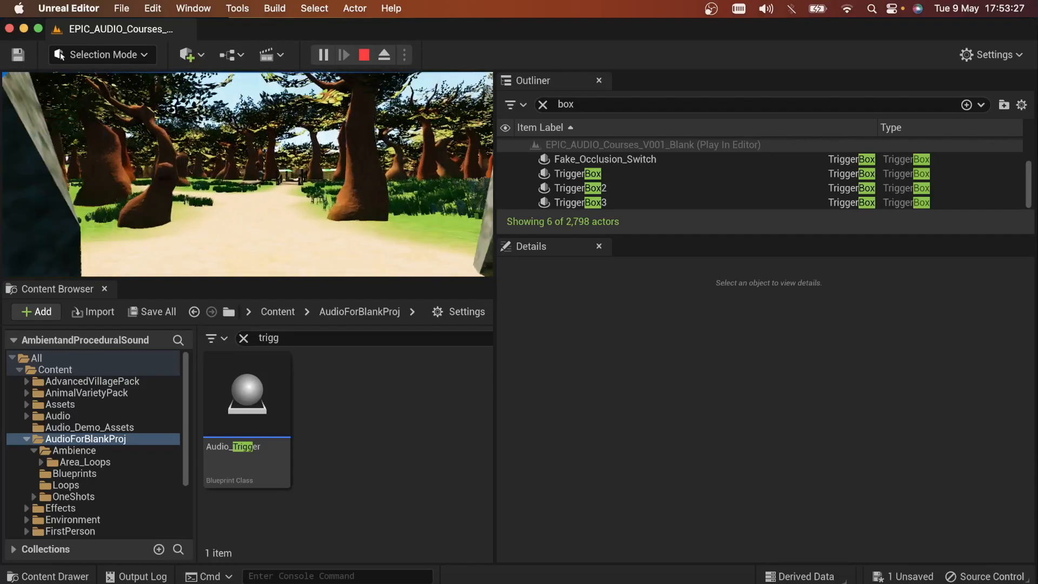
{"action": "key", "text": "w"}
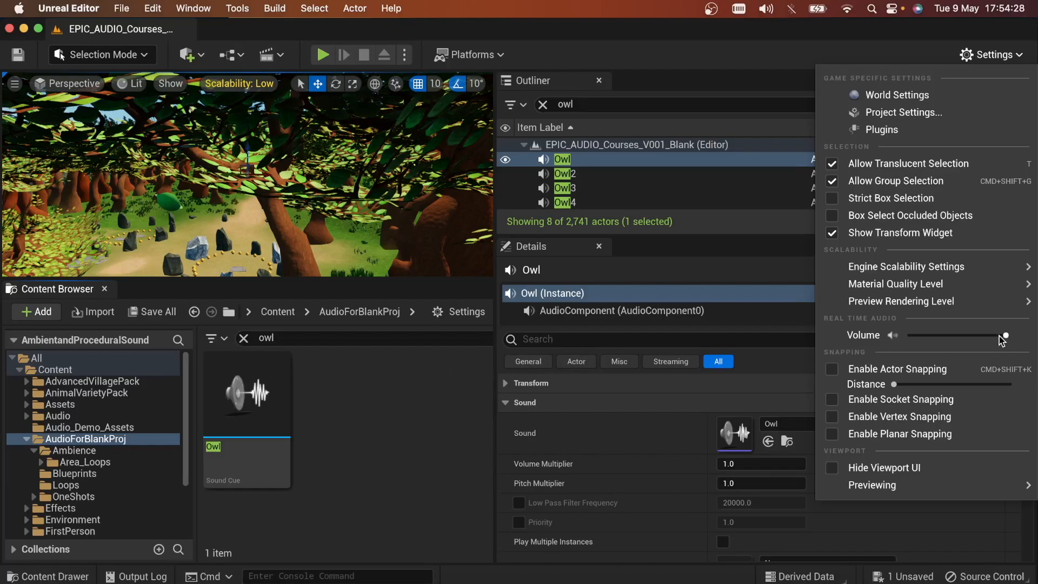
Step: Open the Owl sound cue and audition its upper Random node and the output of its Concatenator node
{"action": "left_click", "coordinate": [354, 404]}
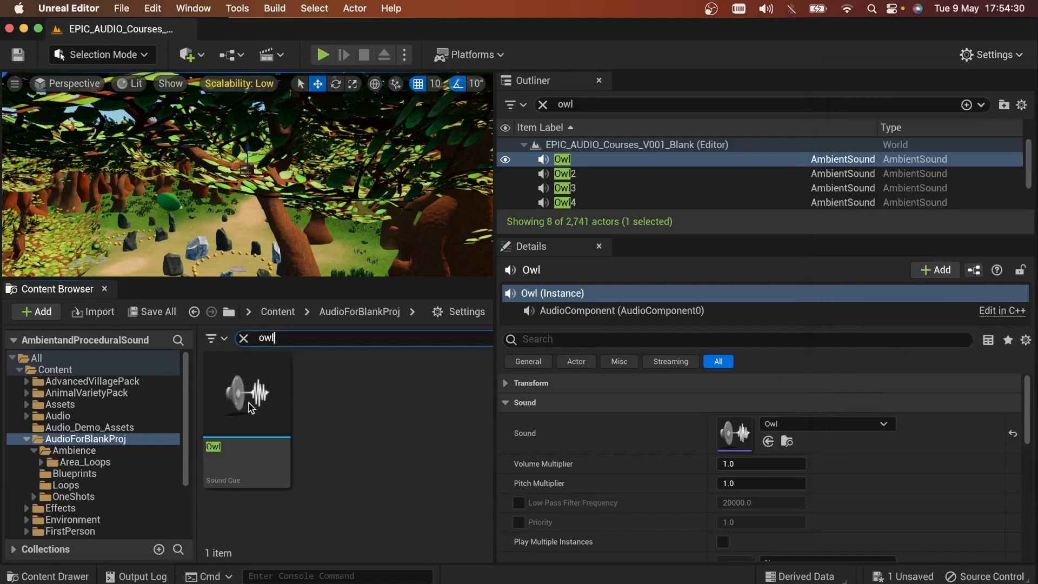
{"action": "key", "text": "super+grave"}
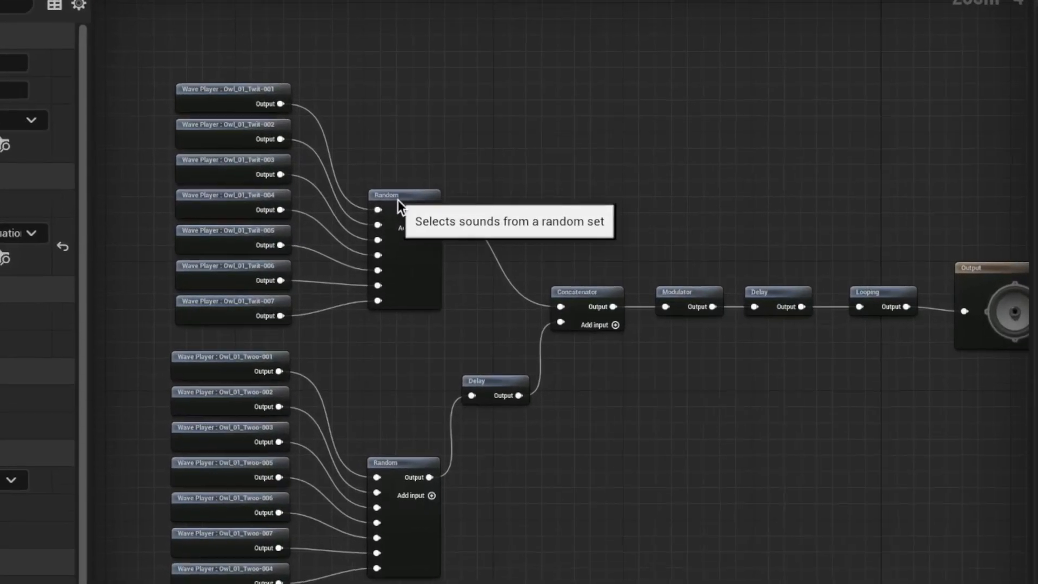
{"action": "left_click", "coordinate": [398, 200]}
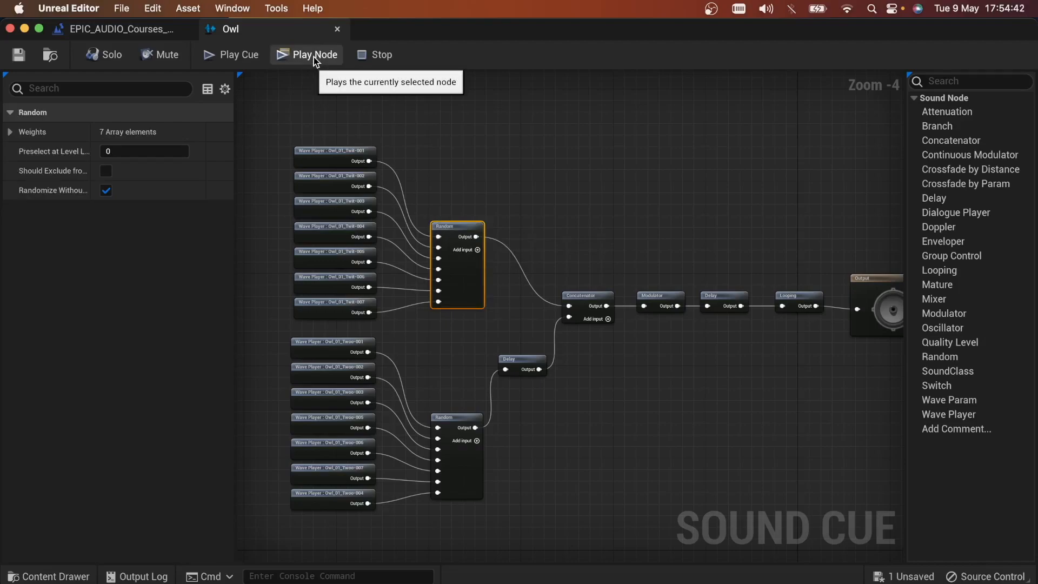
{"action": "left_click", "coordinate": [588, 296]}
{"action": "left_click", "coordinate": [229, 55]}
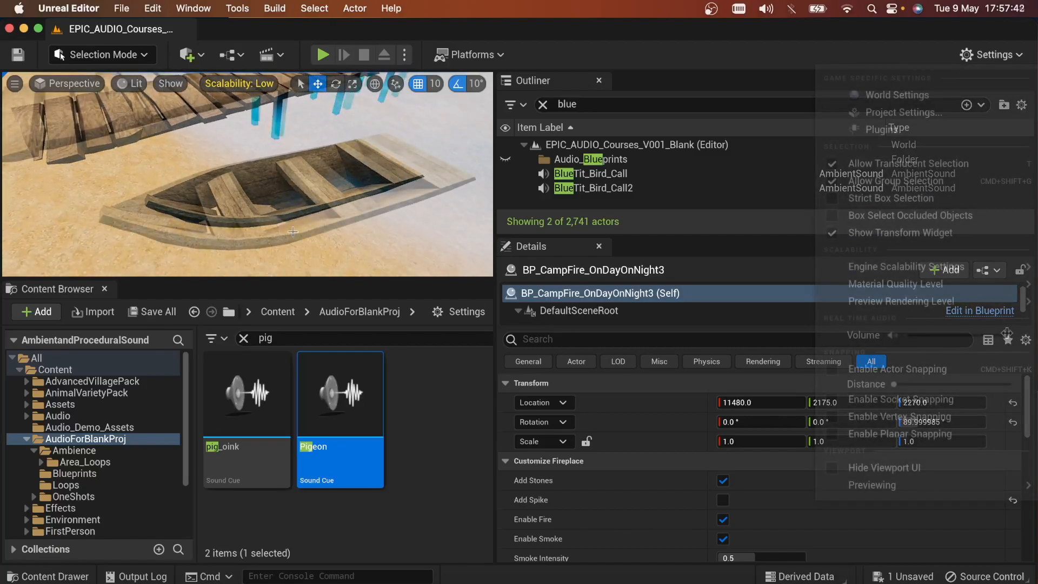
Step: Open the bee_hut sound cue and compare the volume and pitch curves of its four Enveloper nodes
{"action": "left_click", "coordinate": [339, 334]}
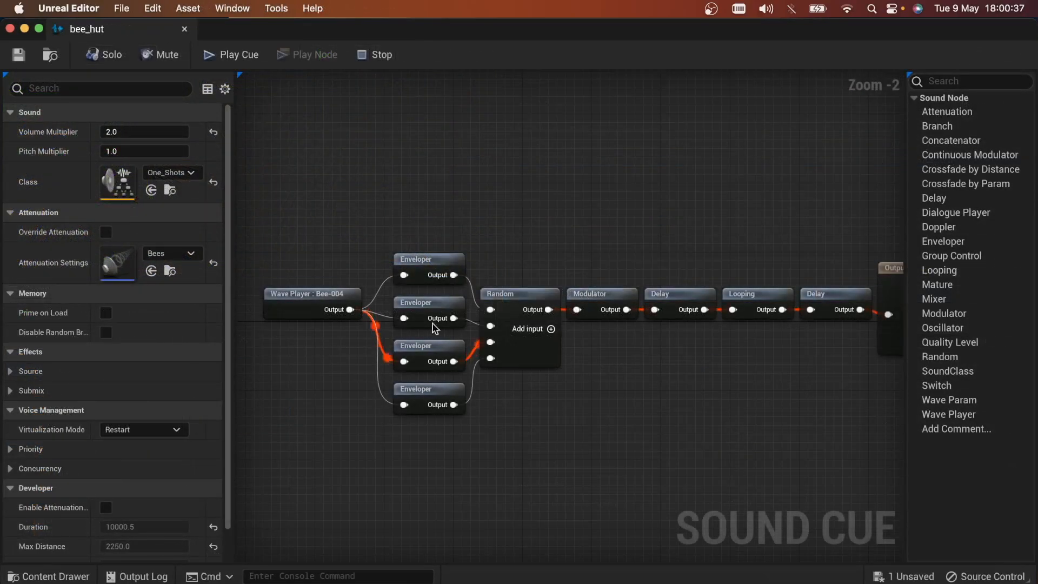
{"action": "left_click", "coordinate": [424, 346]}
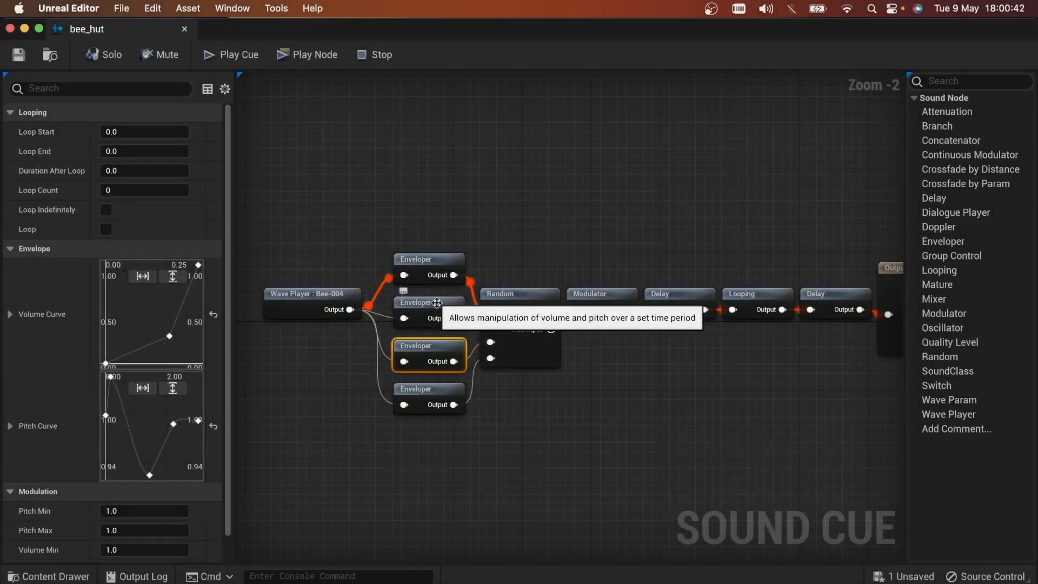
{"action": "left_click", "coordinate": [424, 300]}
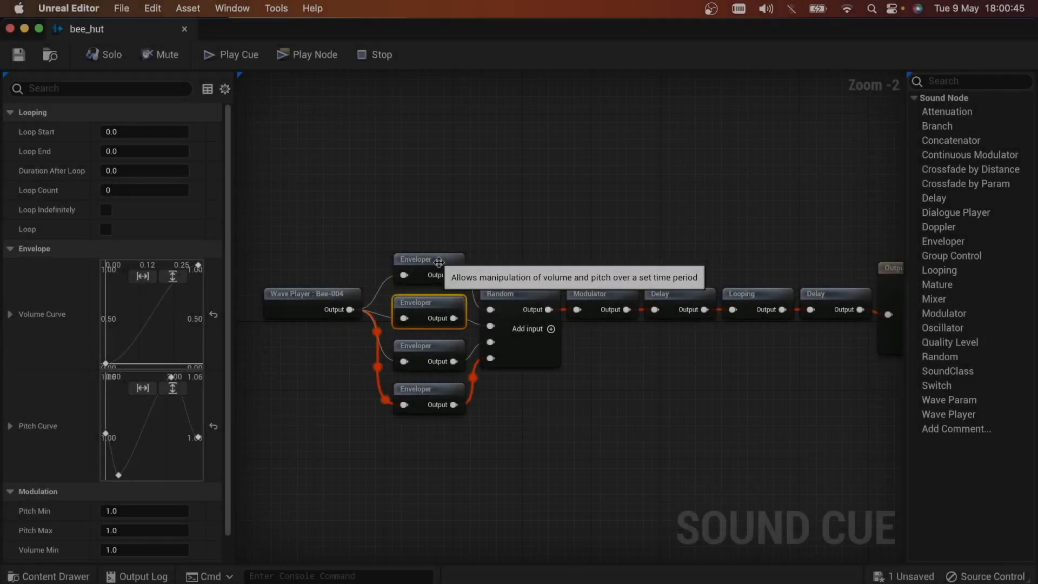
{"action": "left_click", "coordinate": [428, 265]}
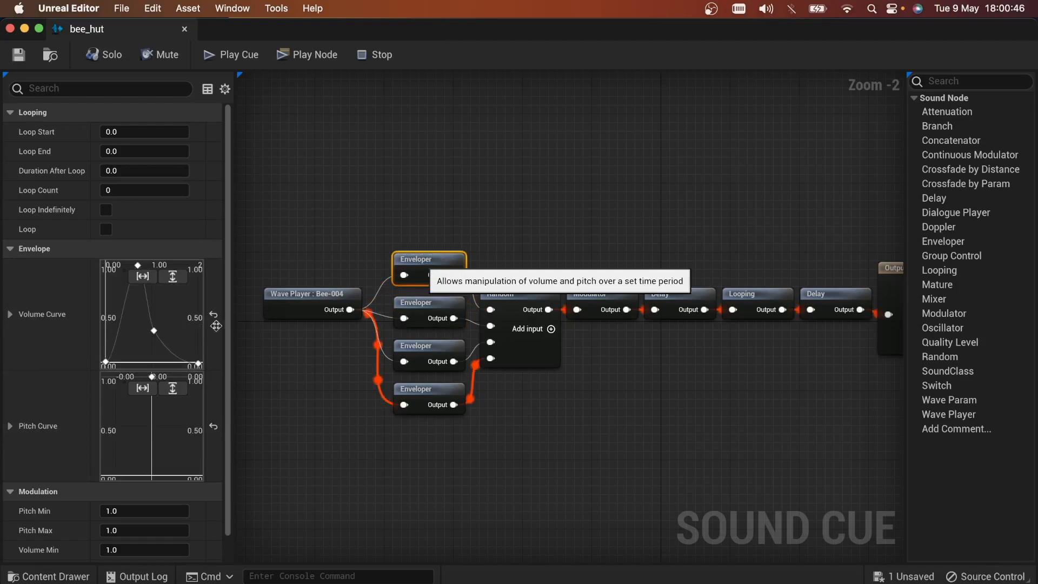
{"action": "left_click", "coordinate": [419, 390]}
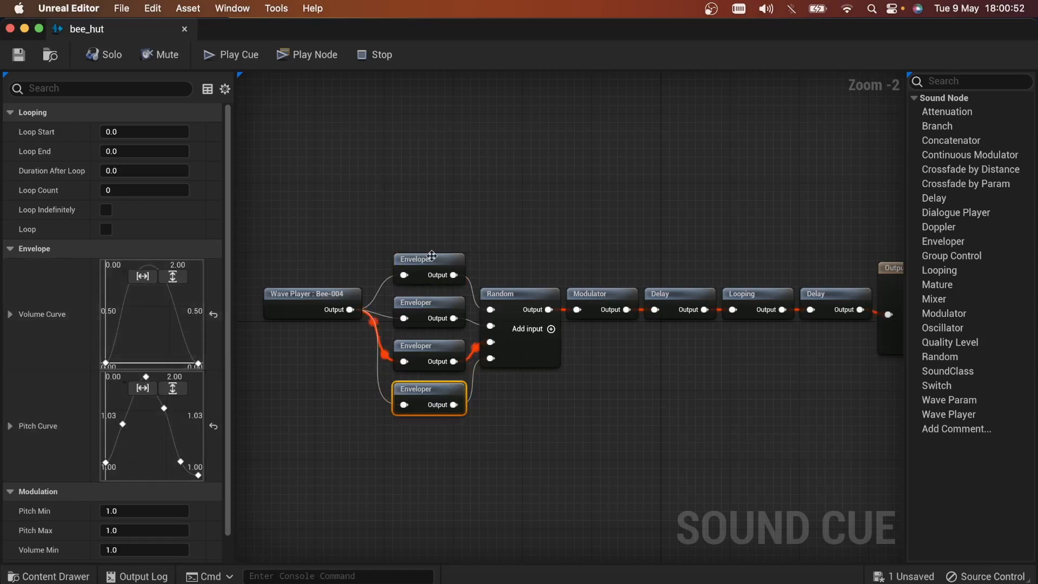
{"action": "scroll", "coordinate": [431, 255], "scroll_direction": "down", "scroll_amount": 3}
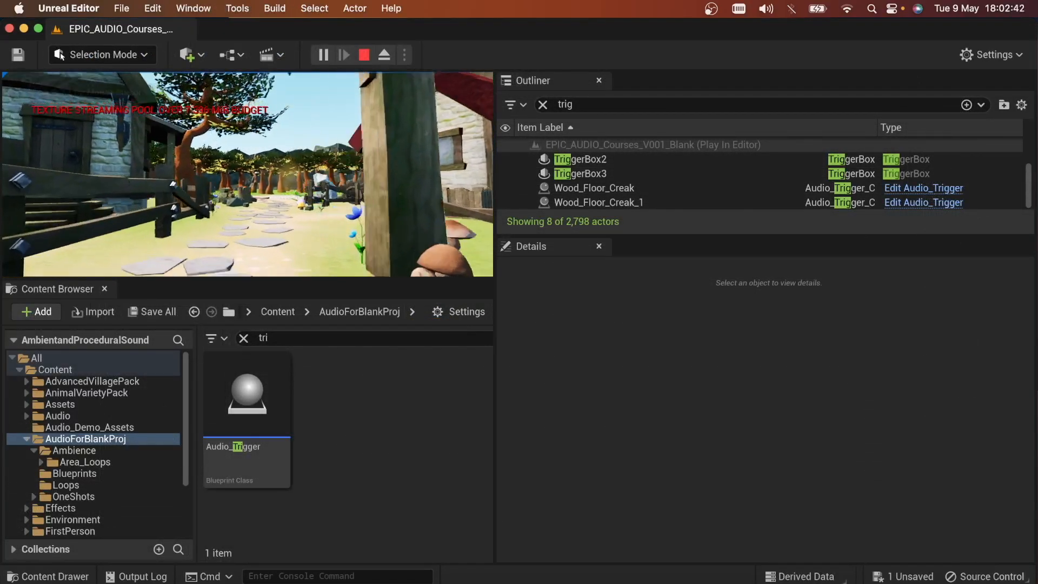
Step: Walk from the village onto the wooden pier in the running level to test the floor creak triggers, and end the play session
{"action": "key", "text": "w"}
{"action": "key", "text": "w"}
{"action": "key", "text": "w"}
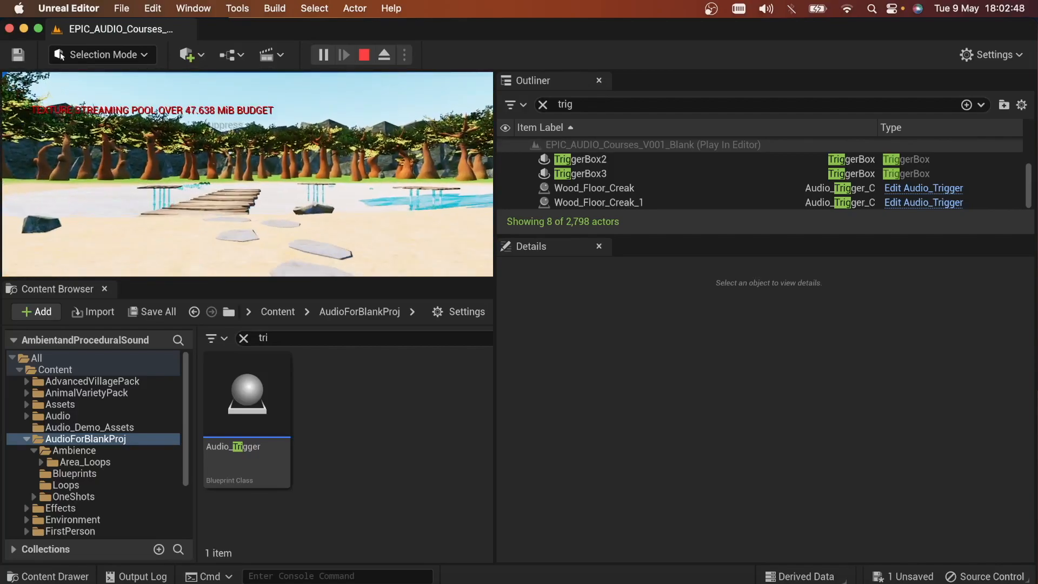
{"action": "key", "text": "w"}
{"action": "key", "text": "w"}
{"action": "key", "text": "w"}
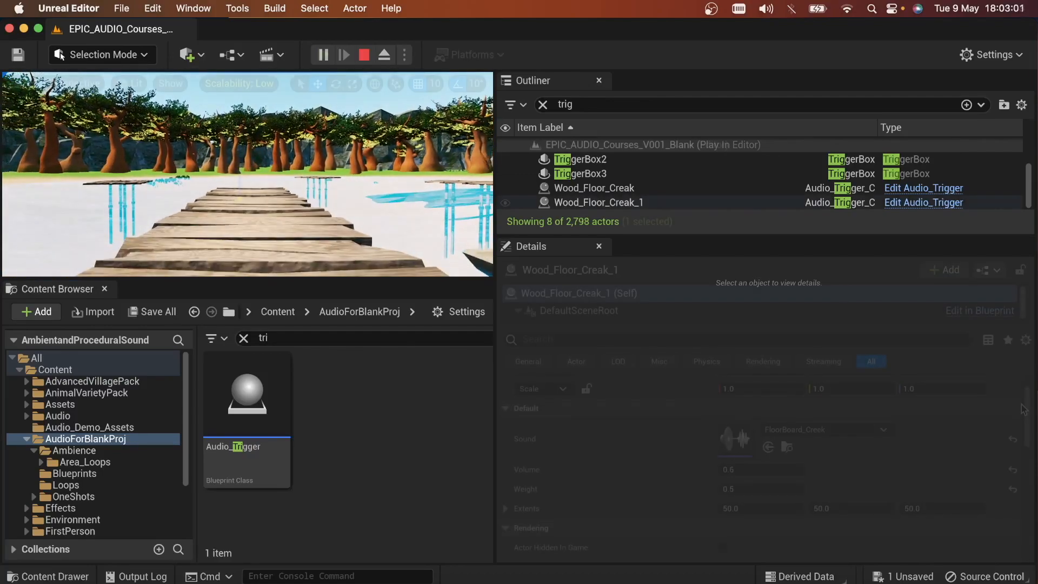
{"action": "key", "text": "Escape"}
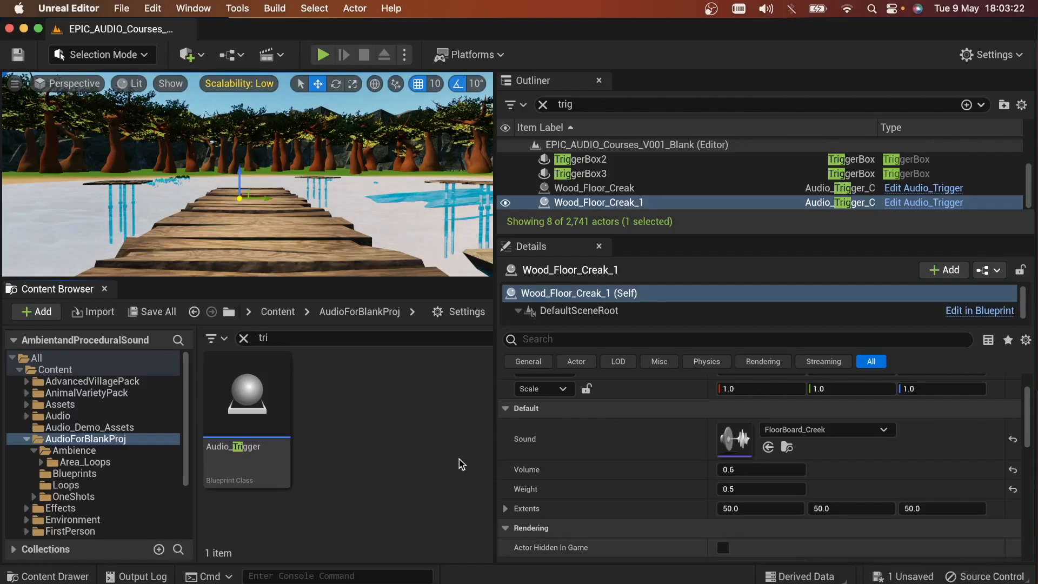
Step: Open the Audio_Trigger blueprint and examine its overlap event, player check, weighted random branch and Set Box Extent construction script
{"action": "left_click", "coordinate": [278, 443]}
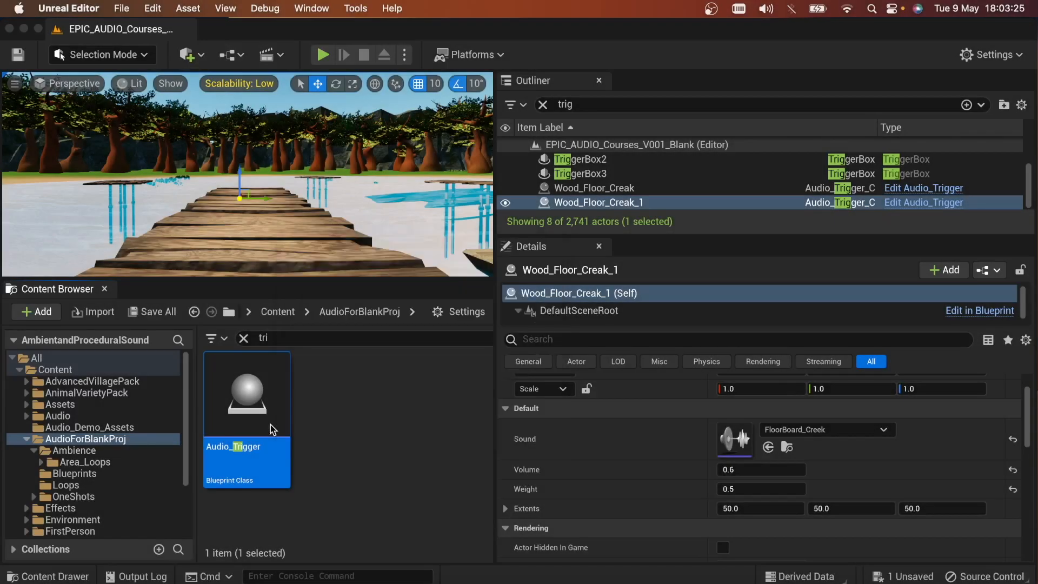
{"action": "double_click", "coordinate": [273, 429]}
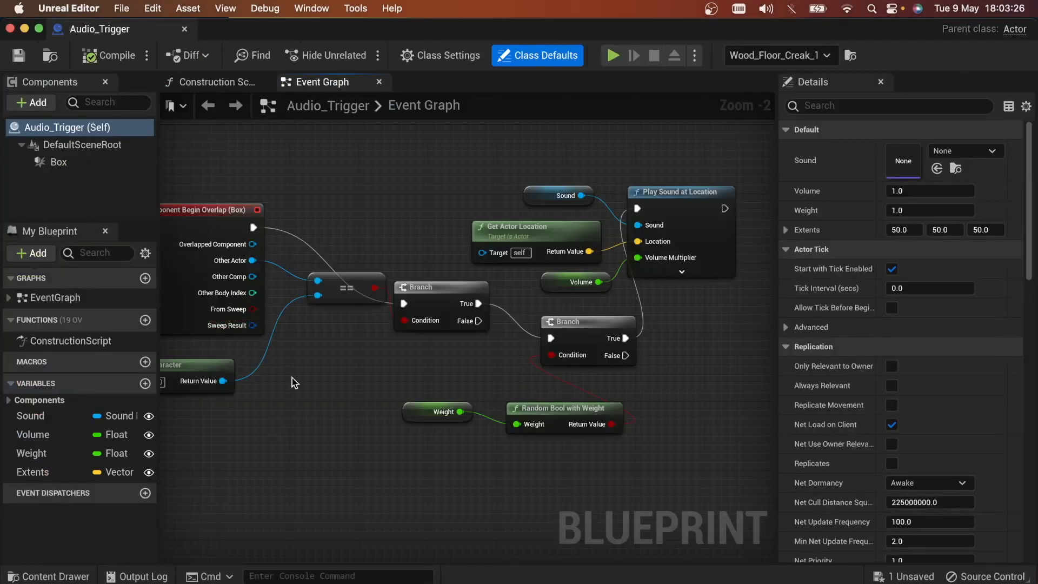
{"action": "scroll", "coordinate": [351, 298], "scroll_direction": "left", "scroll_amount": 2}
{"action": "scroll", "coordinate": [352, 297], "scroll_direction": "left", "scroll_amount": 2}
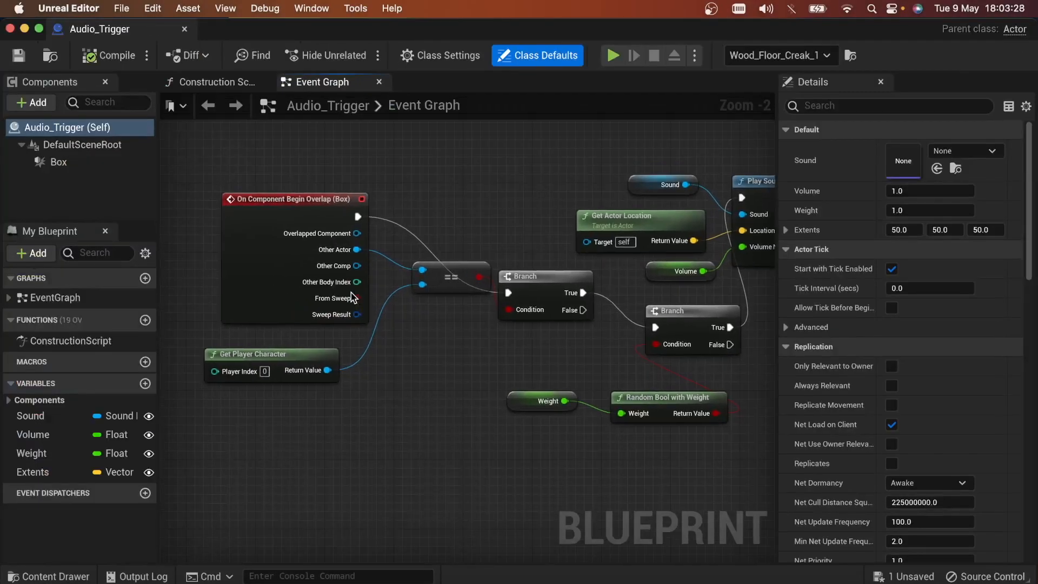
{"action": "left_click", "coordinate": [302, 361]}
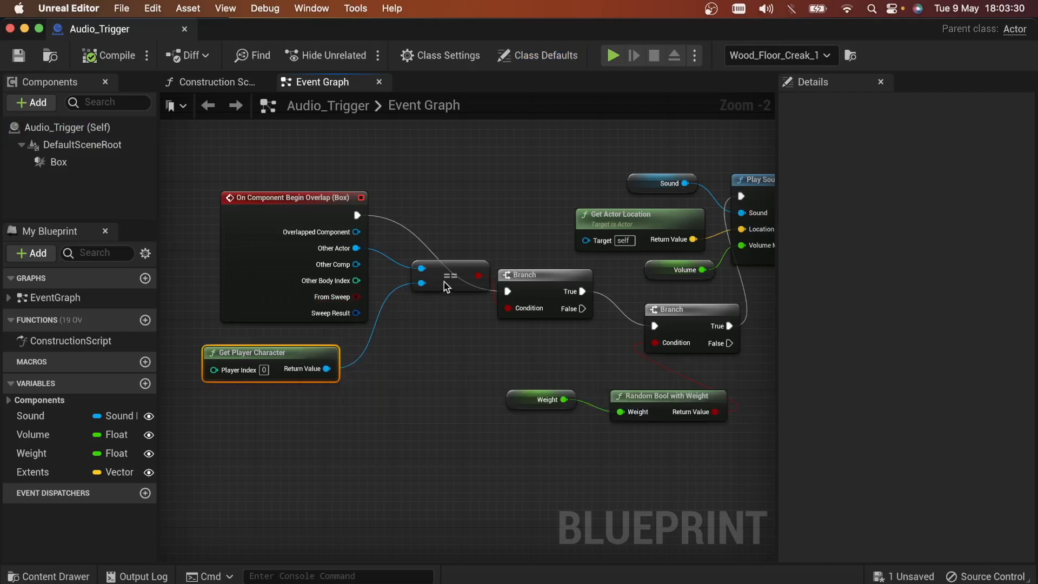
{"action": "scroll", "coordinate": [539, 268], "scroll_direction": "right", "scroll_amount": 3}
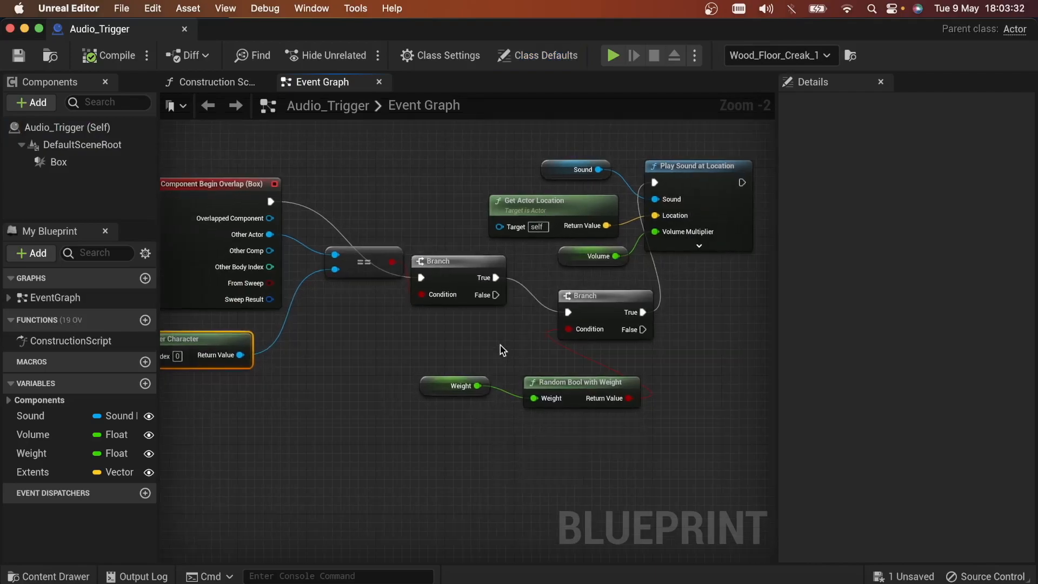
{"action": "left_click", "coordinate": [580, 381]}
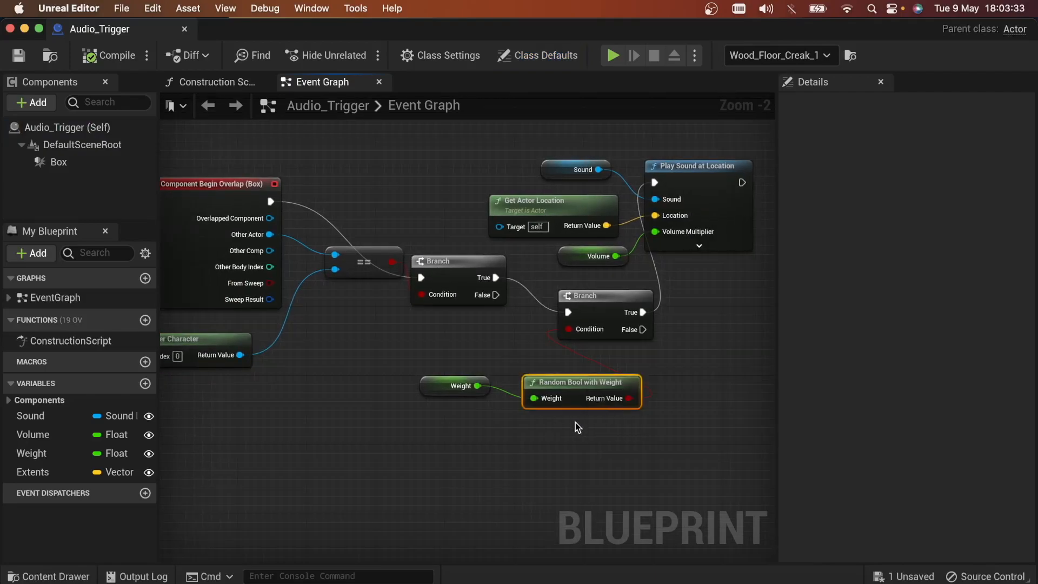
{"action": "left_click", "coordinate": [478, 354]}
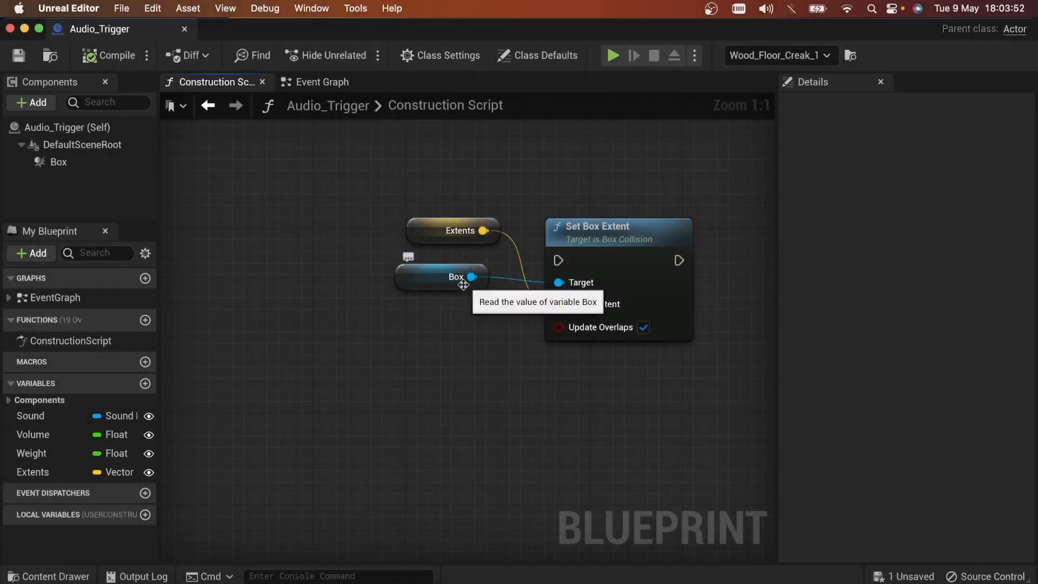
{"action": "left_click", "coordinate": [187, 29]}
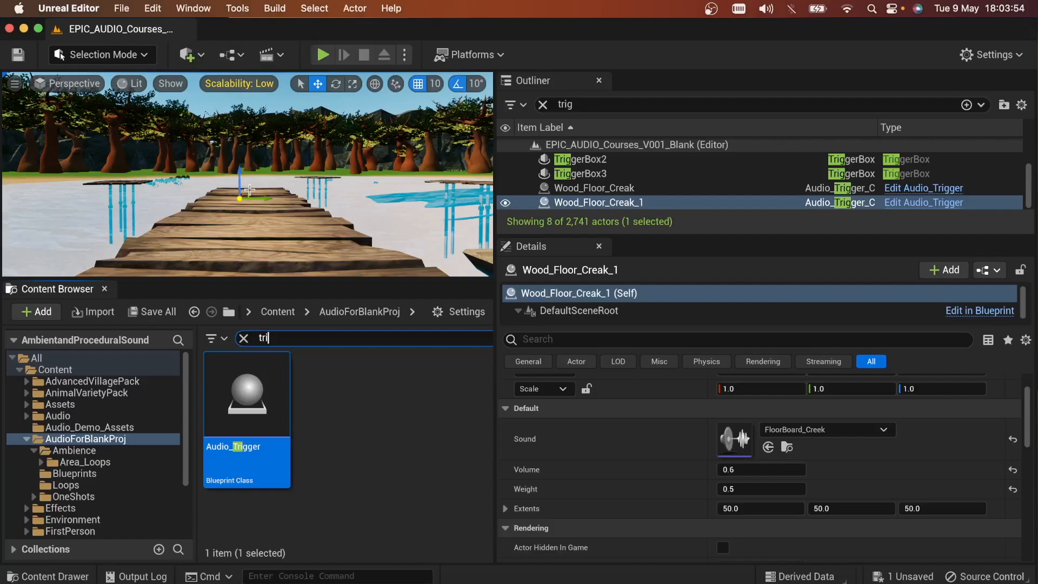
Step: Set the X and Y Extents of the Wood_Floor_Creak_1 trigger to 500
{"action": "left_click", "coordinate": [765, 509]}
{"action": "type", "text": "500"}
{"action": "key", "text": "Return"}
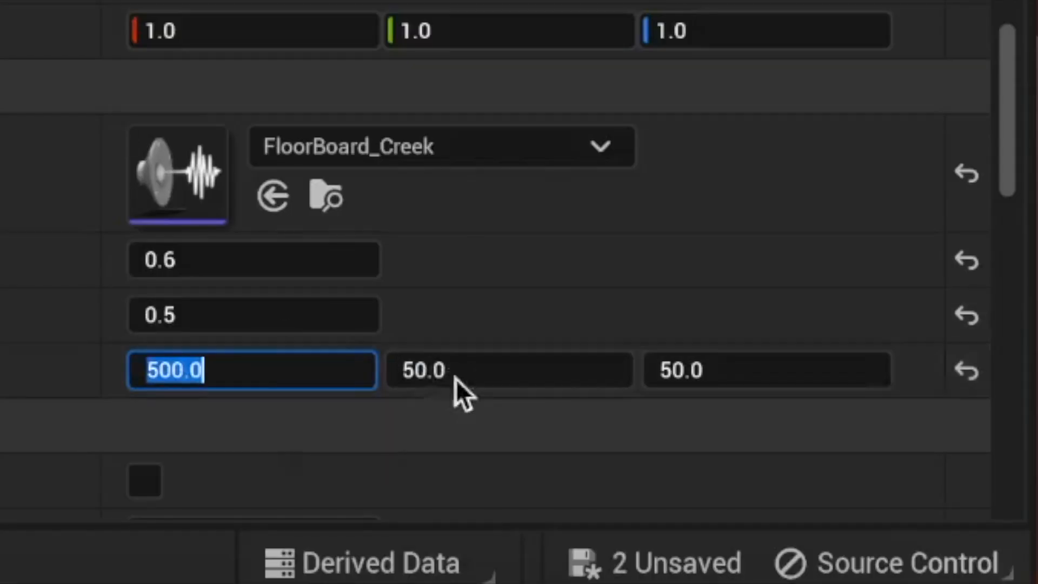
{"action": "left_click", "coordinate": [456, 379]}
{"action": "type", "text": "500"}
{"action": "key", "text": "Return"}
{"action": "left_click", "coordinate": [648, 373]}
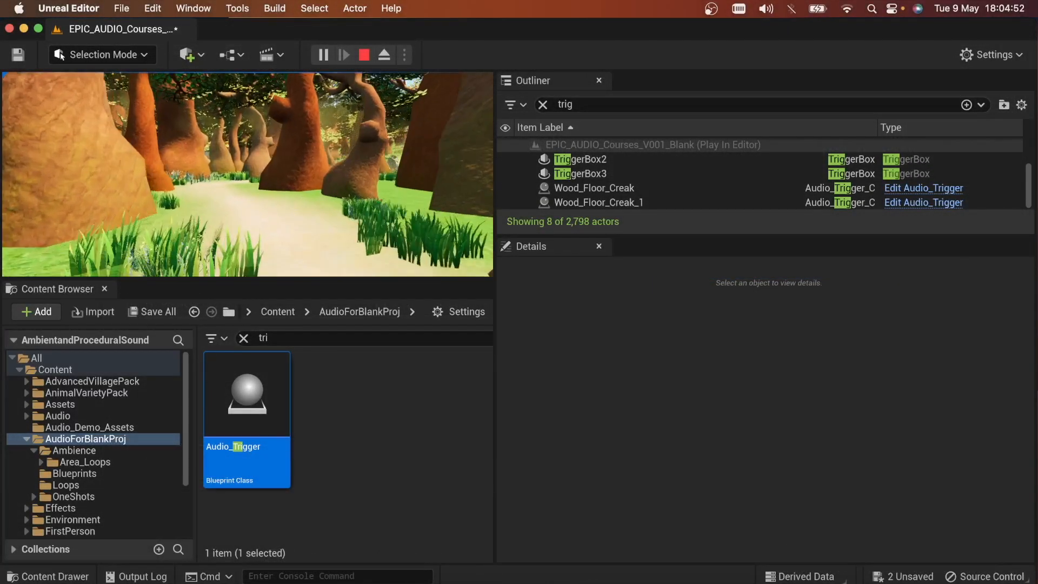
Step: Walk along the forest path in the running level
{"action": "key", "text": "w"}
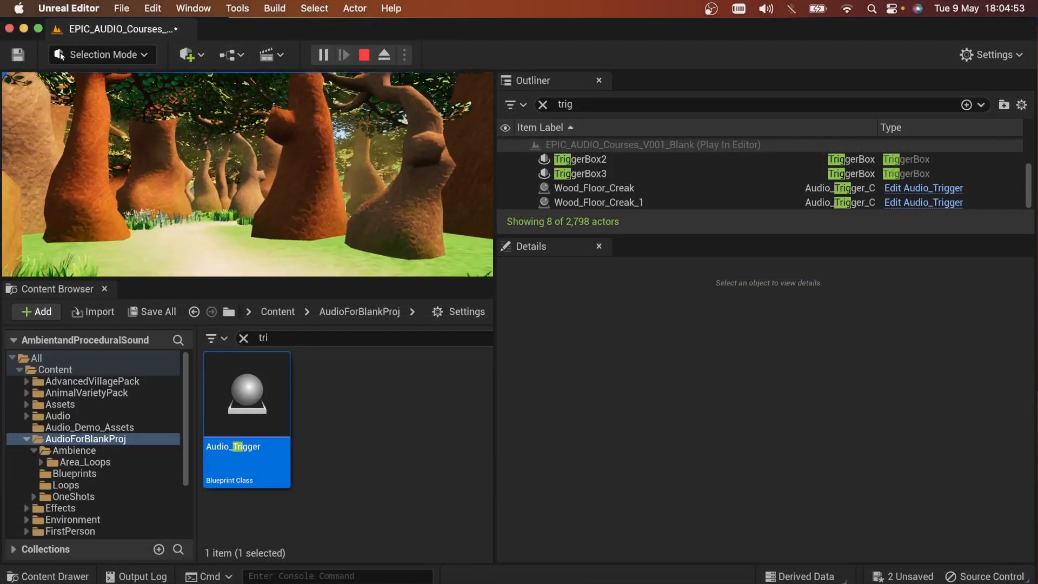
Step: Search the AudioForBlankProj content for "pos" and open the Audio_POS_BETA blueprint
{"action": "left_click", "coordinate": [279, 342]}
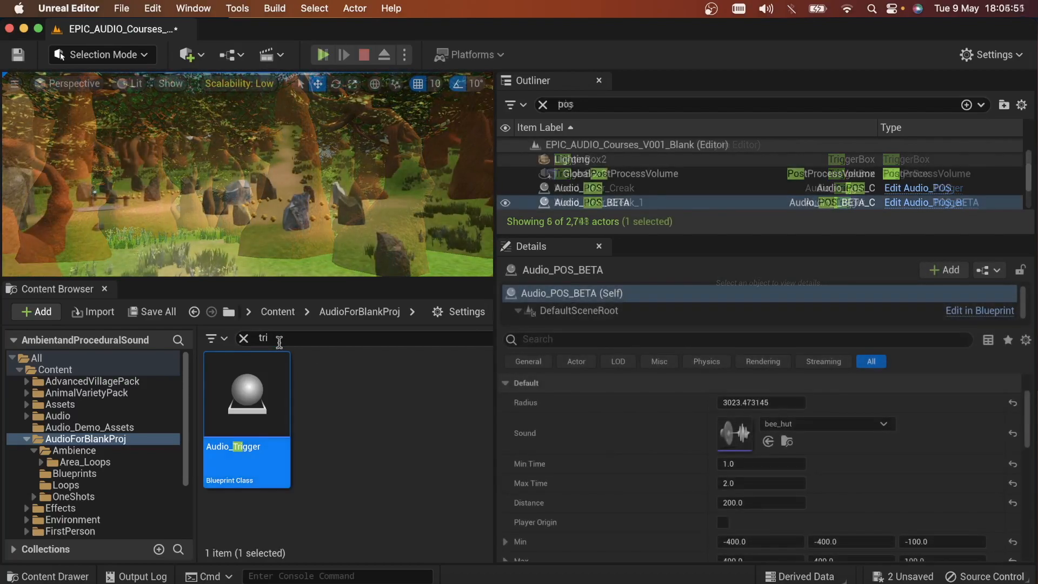
{"action": "type", "text": "pos"}
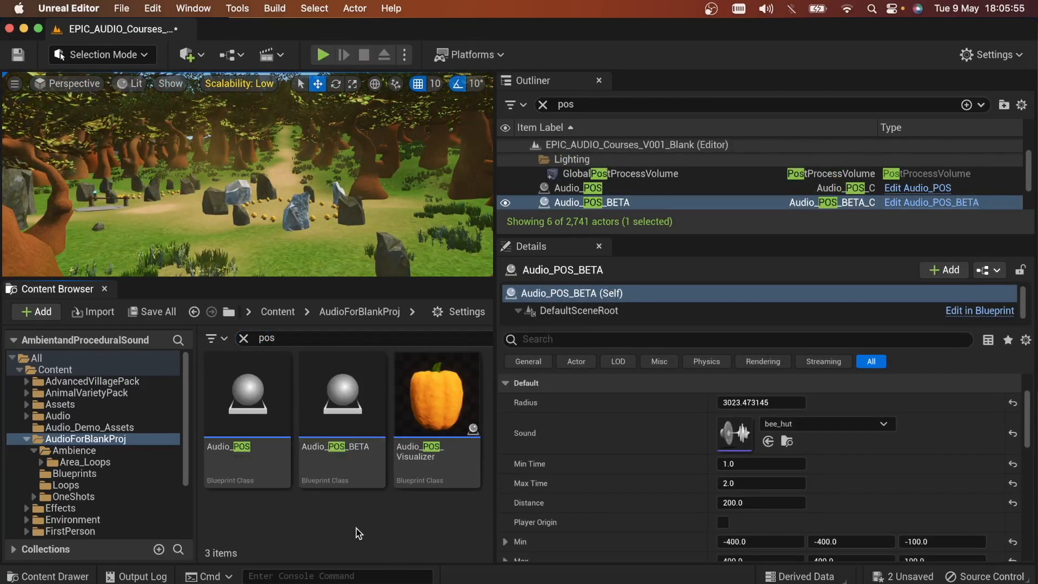
{"action": "left_click", "coordinate": [341, 468]}
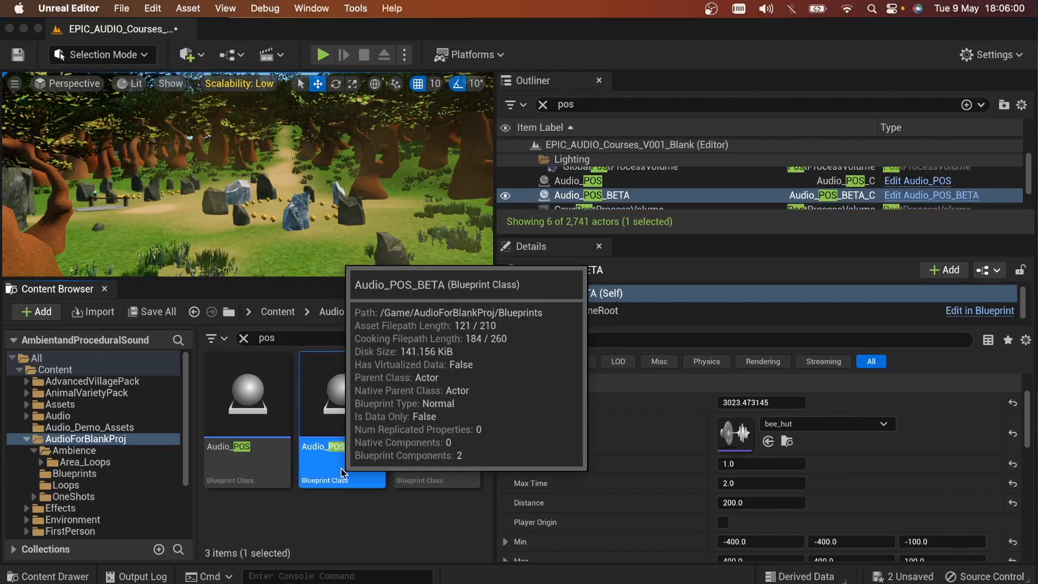
{"action": "double_click", "coordinate": [326, 387]}
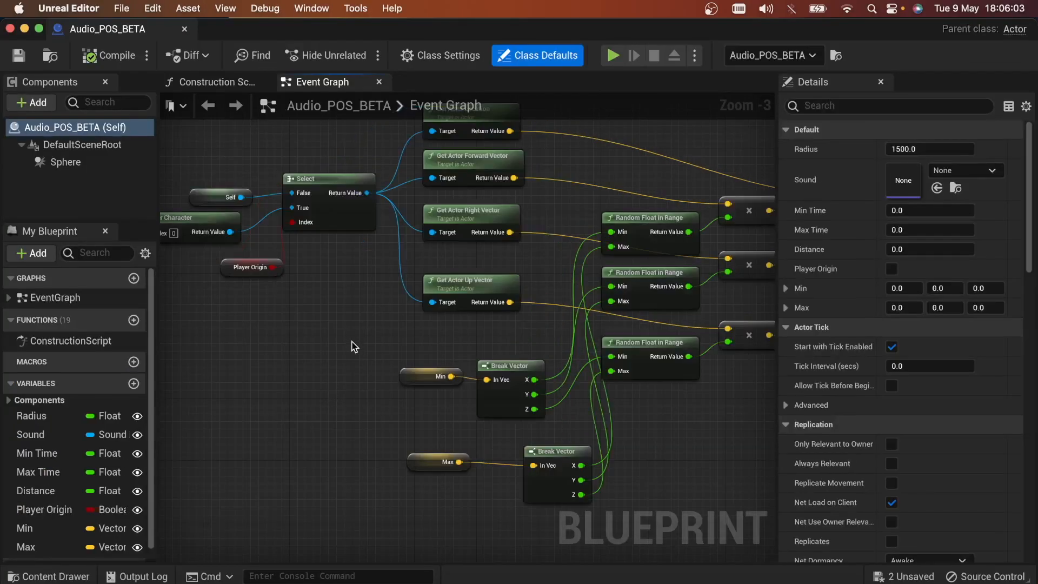
Step: Examine how the Audio_POS_BETA event graph combines the origin selection, direction vectors and random Min/Max offsets into the sound's spawn location
{"action": "scroll", "coordinate": [354, 347], "scroll_direction": "up", "scroll_amount": 1}
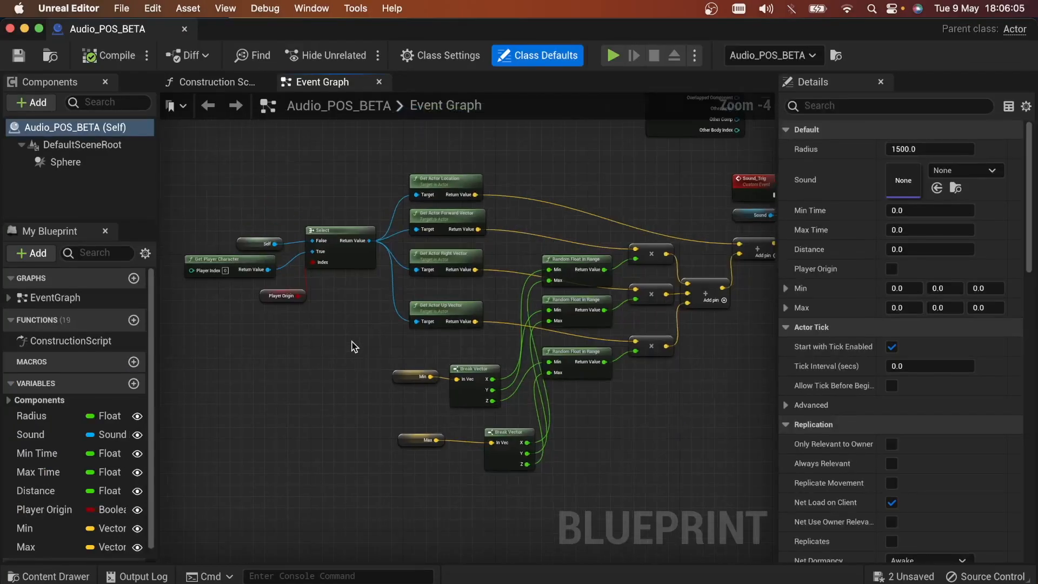
{"action": "scroll", "coordinate": [354, 346], "scroll_direction": "left", "scroll_amount": 3}
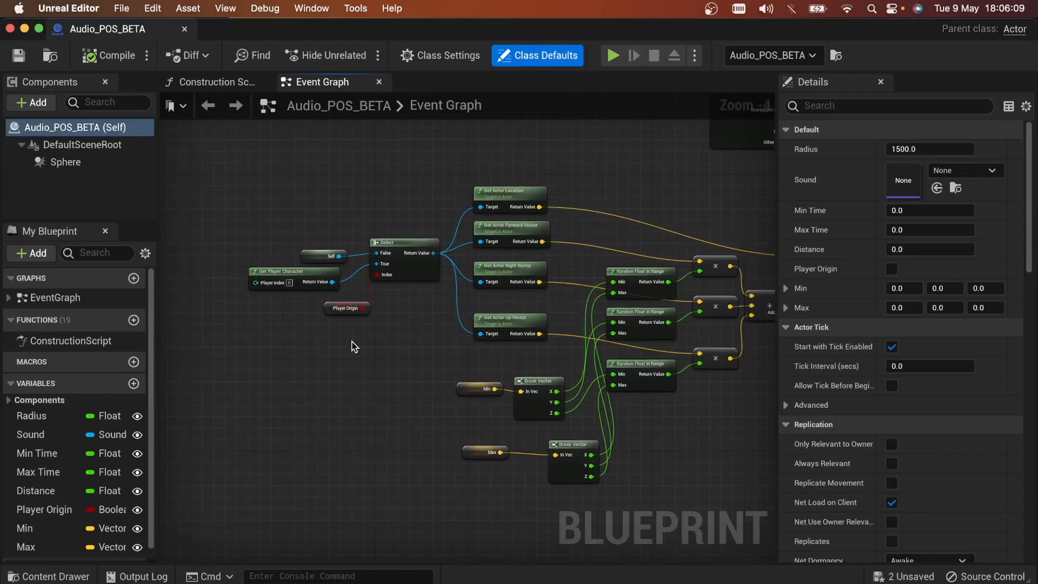
{"action": "scroll", "coordinate": [354, 347], "scroll_direction": "up", "scroll_amount": 4}
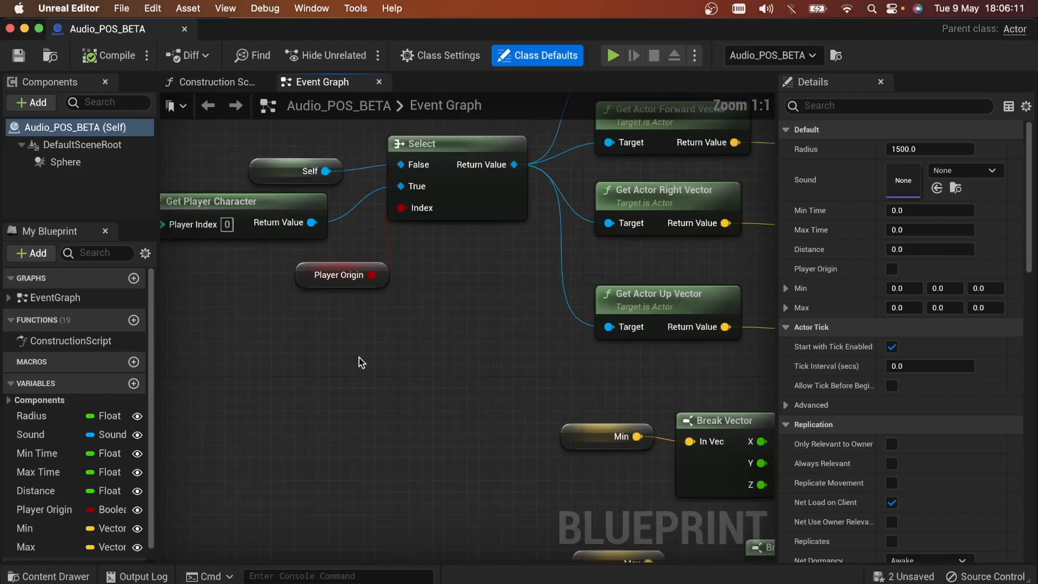
{"action": "scroll", "coordinate": [362, 362], "scroll_direction": "down", "scroll_amount": 1}
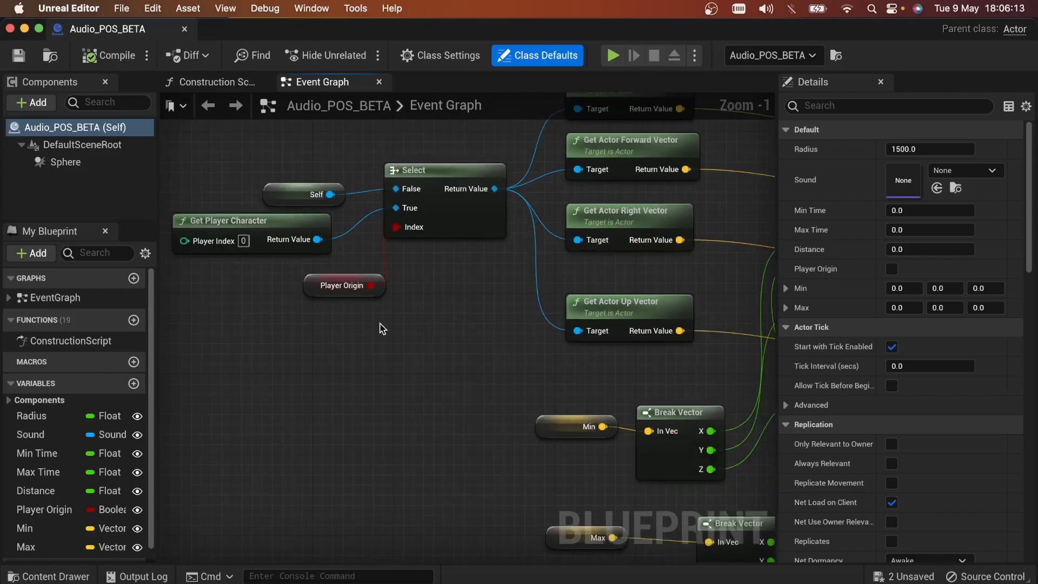
{"action": "scroll", "coordinate": [382, 329], "scroll_direction": "down", "scroll_amount": 3}
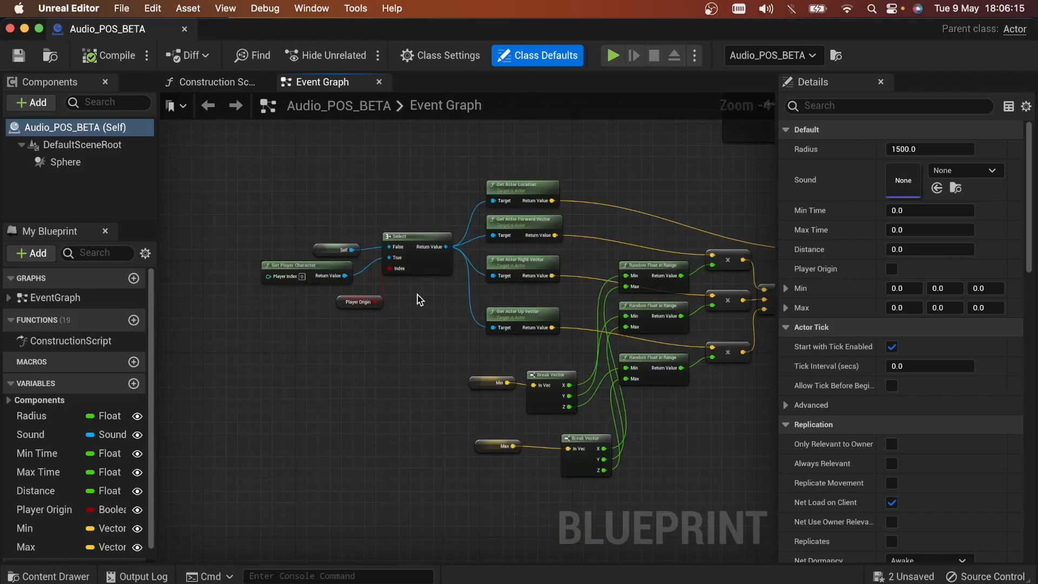
{"action": "scroll", "coordinate": [418, 294], "scroll_direction": "right", "scroll_amount": 5}
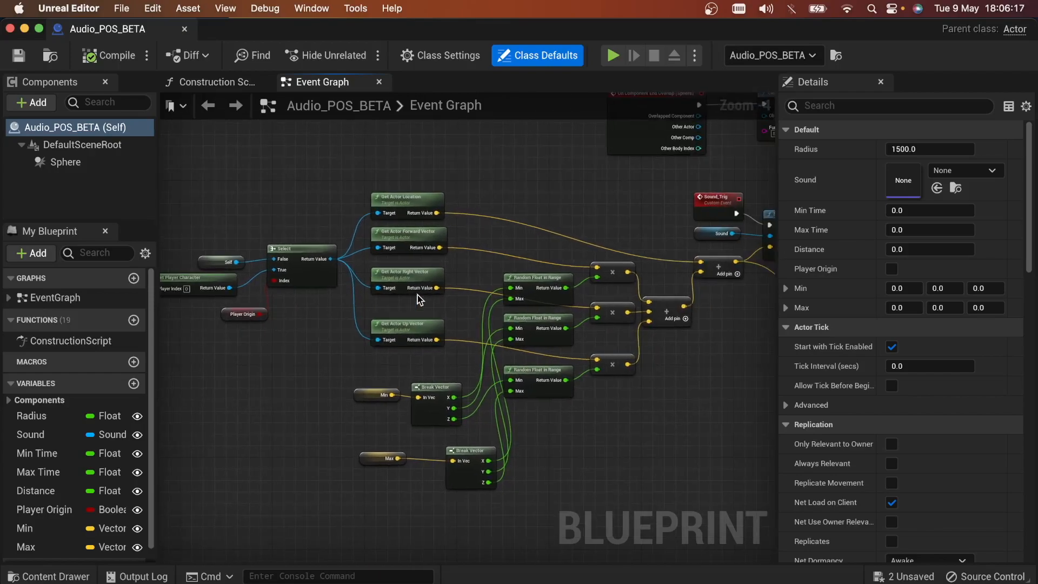
{"action": "scroll", "coordinate": [418, 294], "scroll_direction": "right", "scroll_amount": 5}
{"action": "scroll", "coordinate": [418, 294], "scroll_direction": "right", "scroll_amount": 6}
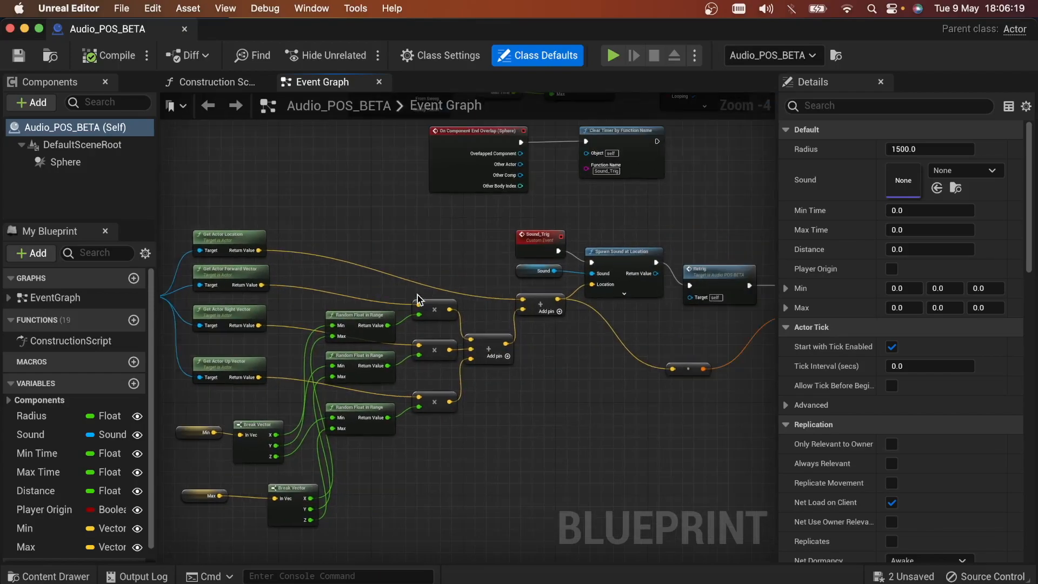
Step: Review the sound spawning, Retrig, SpawnActor visualizer and overlap timer nodes in the Audio_POS_BETA event graph
{"action": "scroll", "coordinate": [417, 296], "scroll_direction": "right", "scroll_amount": 5}
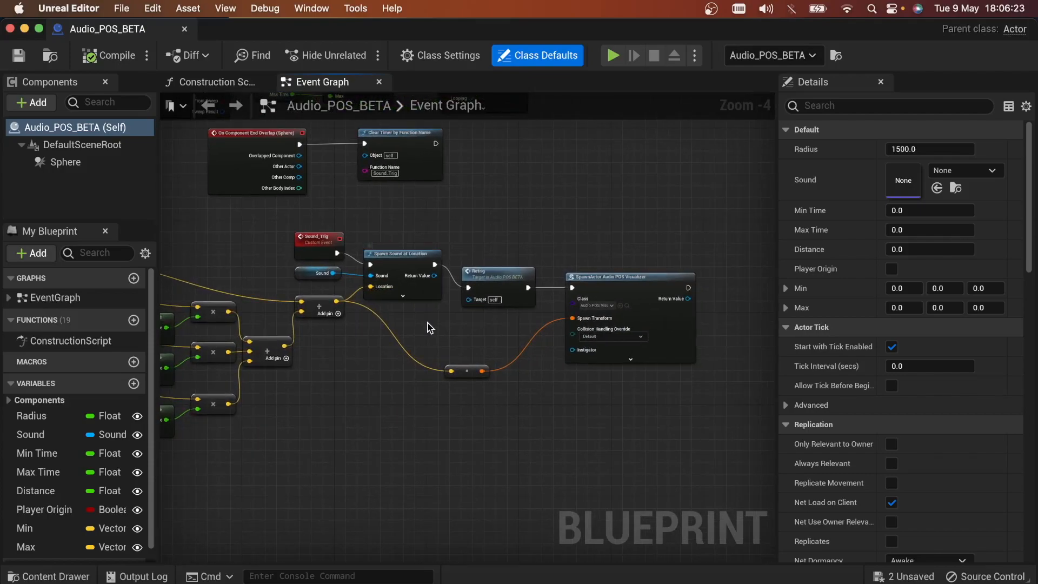
{"action": "scroll", "coordinate": [427, 327], "scroll_direction": "left", "scroll_amount": 6}
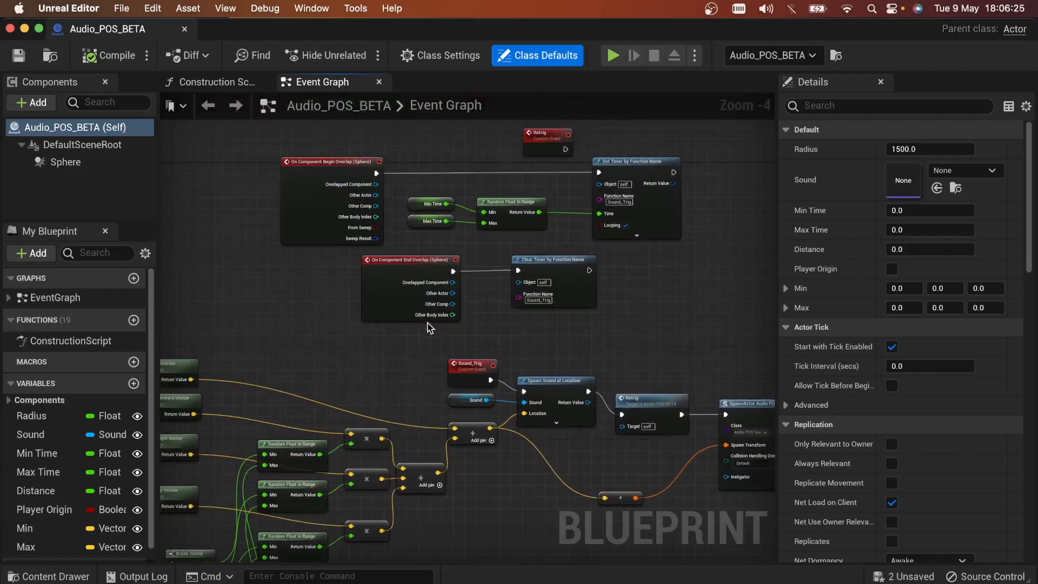
{"action": "scroll", "coordinate": [428, 327], "scroll_direction": "up", "scroll_amount": 2}
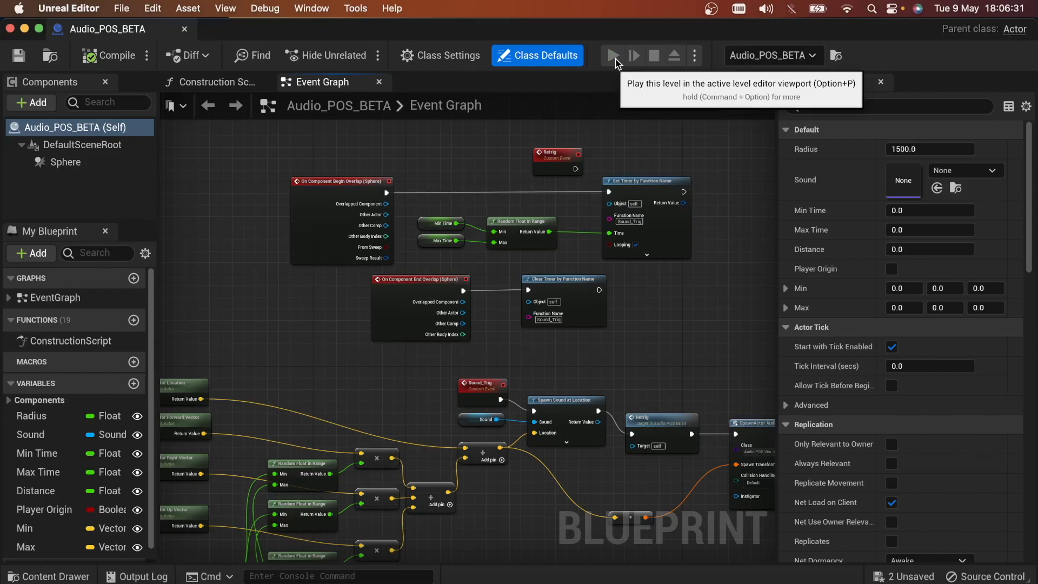
Step: Play the level and walk from the village along the stone path and onto the wooden bridge
{"action": "left_click", "coordinate": [614, 56]}
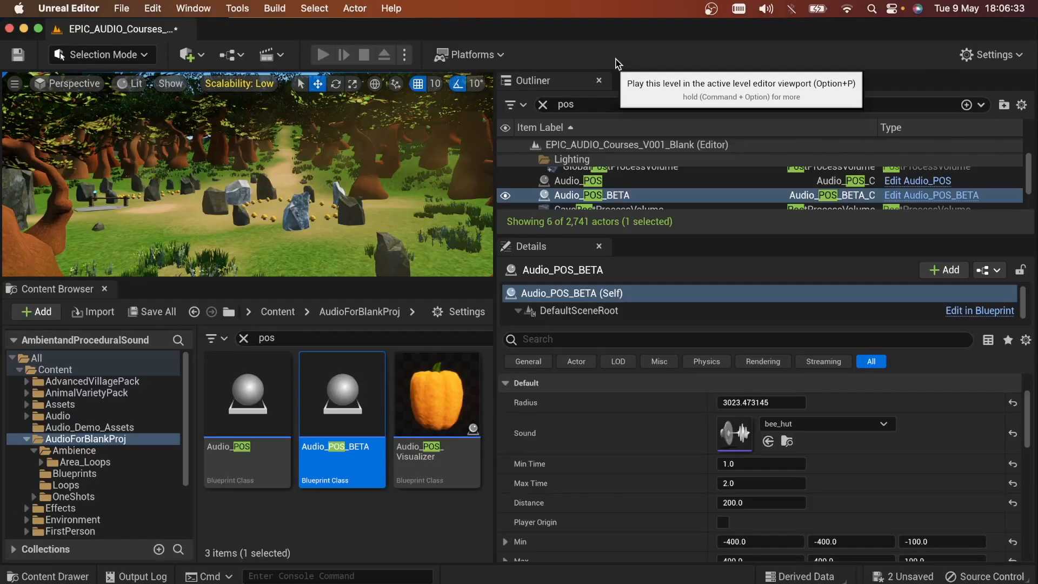
{"action": "key", "text": "alt+p"}
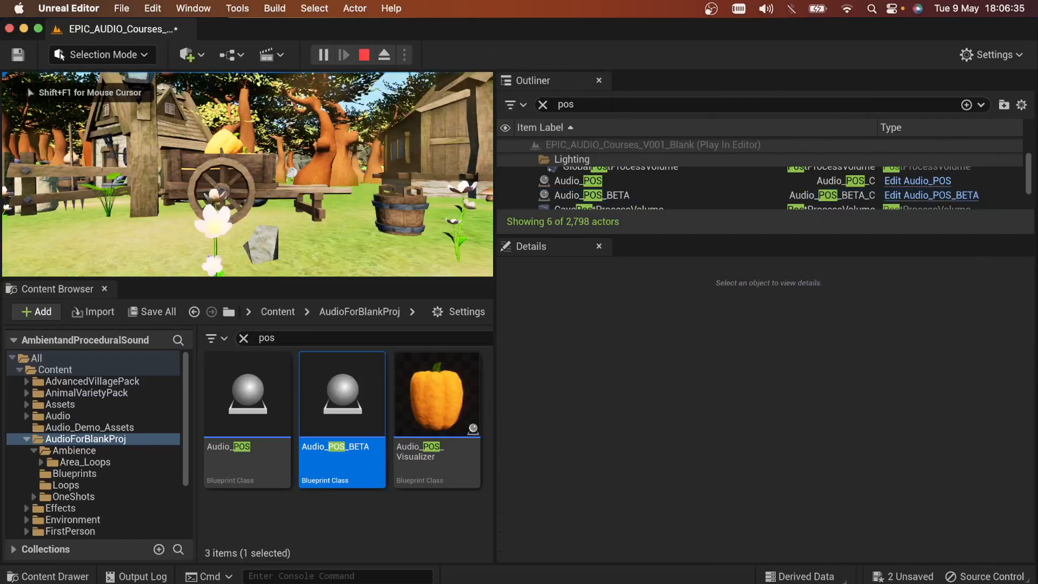
{"action": "key", "text": "w"}
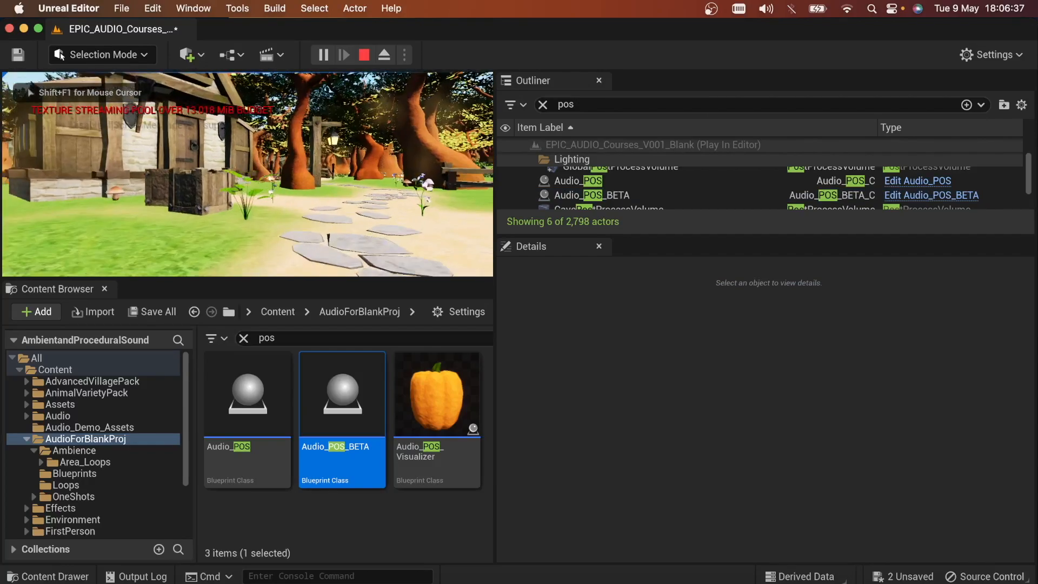
{"action": "key", "text": "w"}
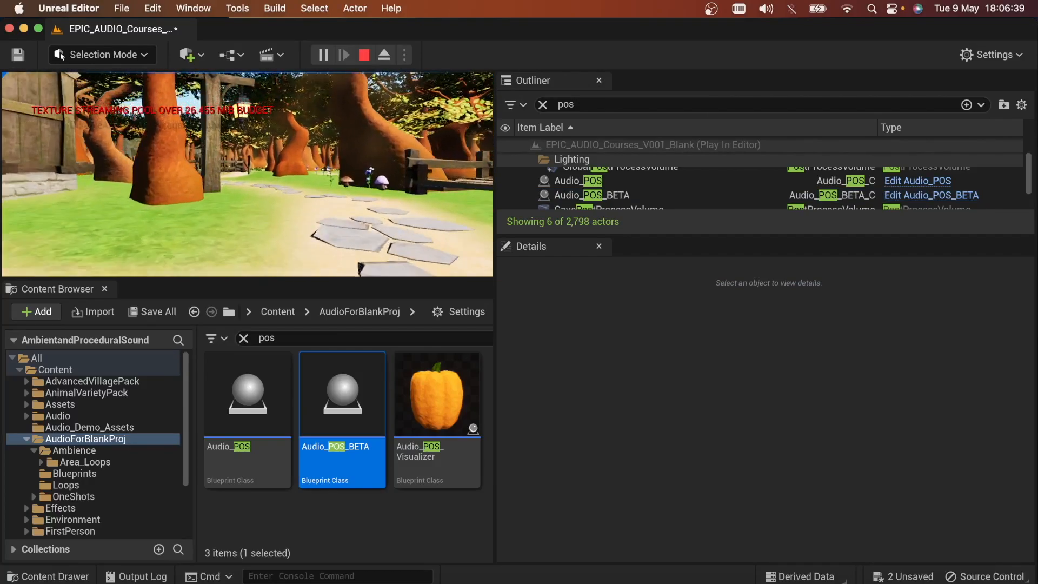
{"action": "key", "text": "w"}
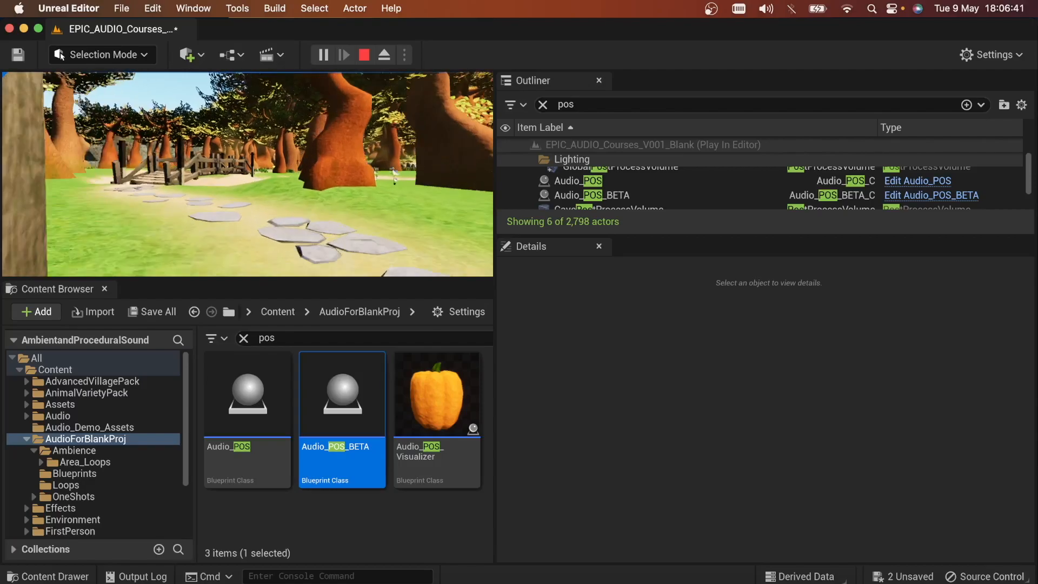
{"action": "key", "text": "w"}
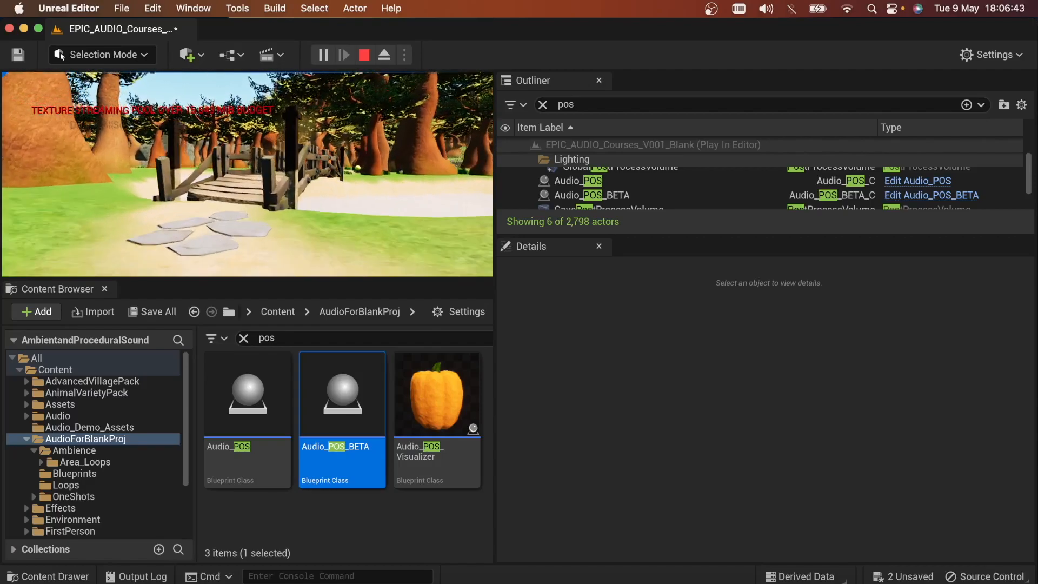
{"action": "key", "text": "w"}
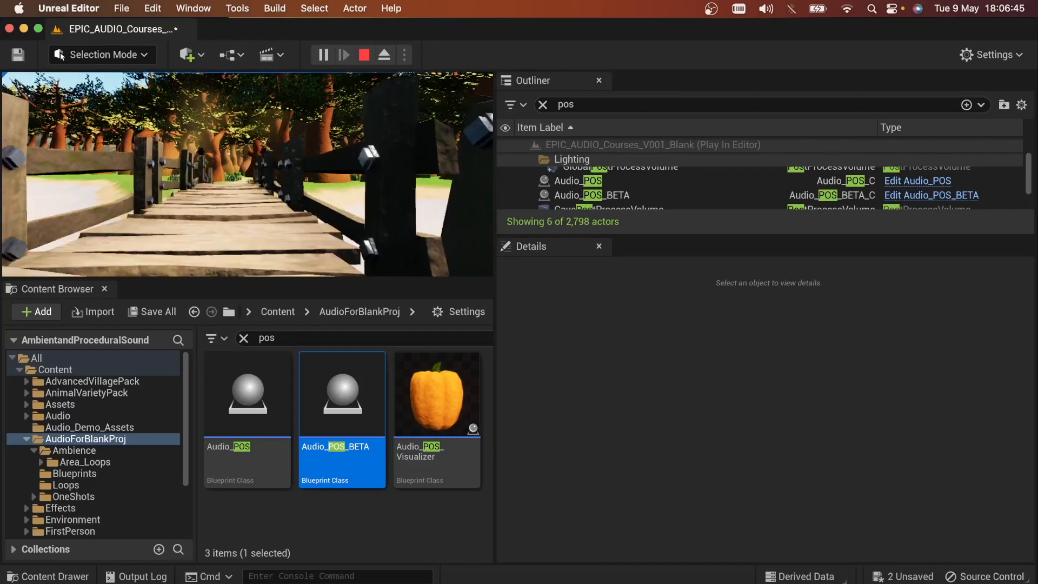
{"action": "key", "text": "w"}
{"action": "key", "text": "w"}
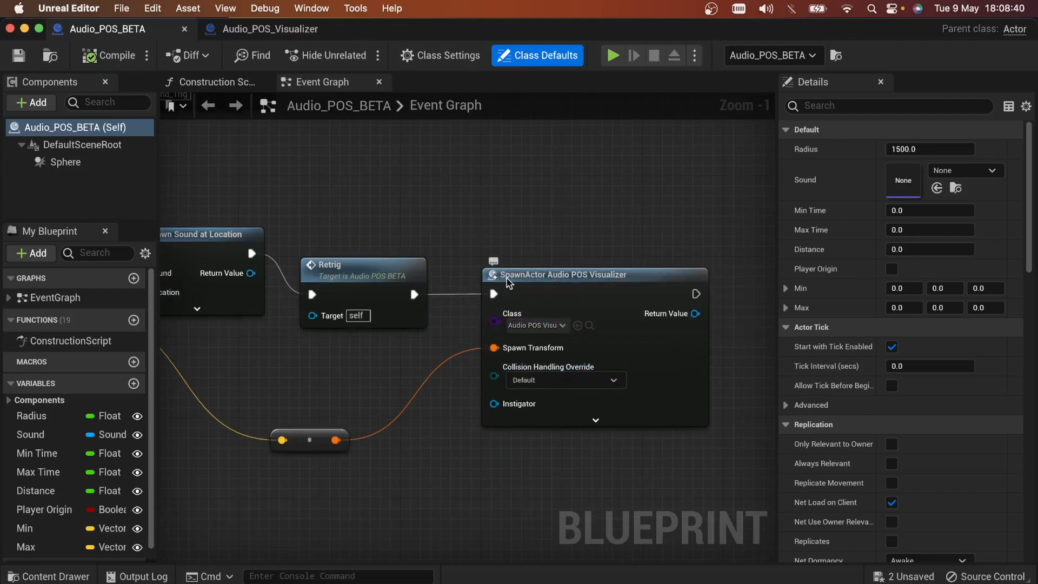
Step: Switch to the Audio_POS_Visualizer blueprint to view its pumpkin static mesh
{"action": "left_click", "coordinate": [269, 28]}
{"action": "left_click", "coordinate": [281, 33]}
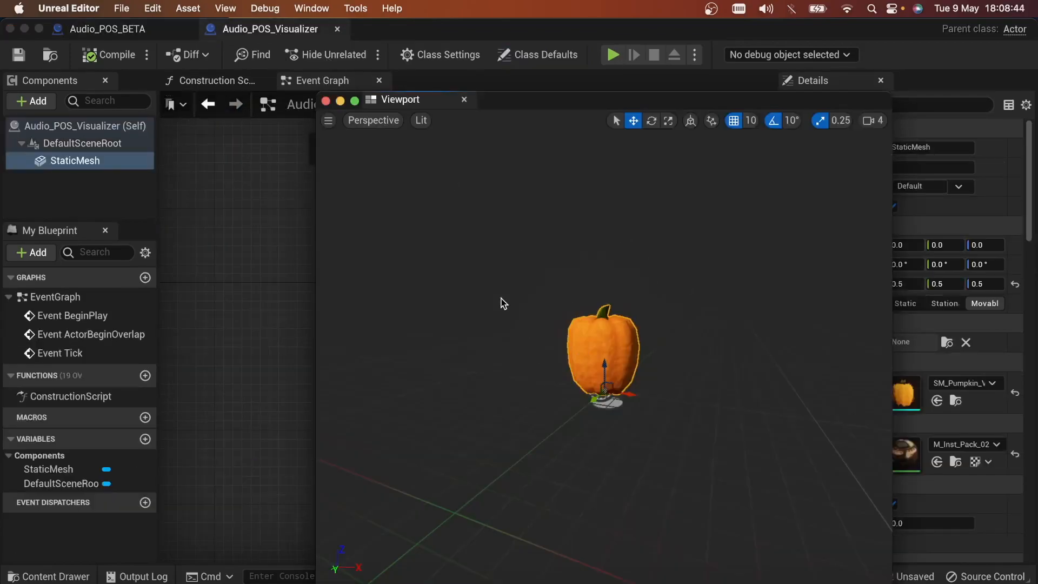